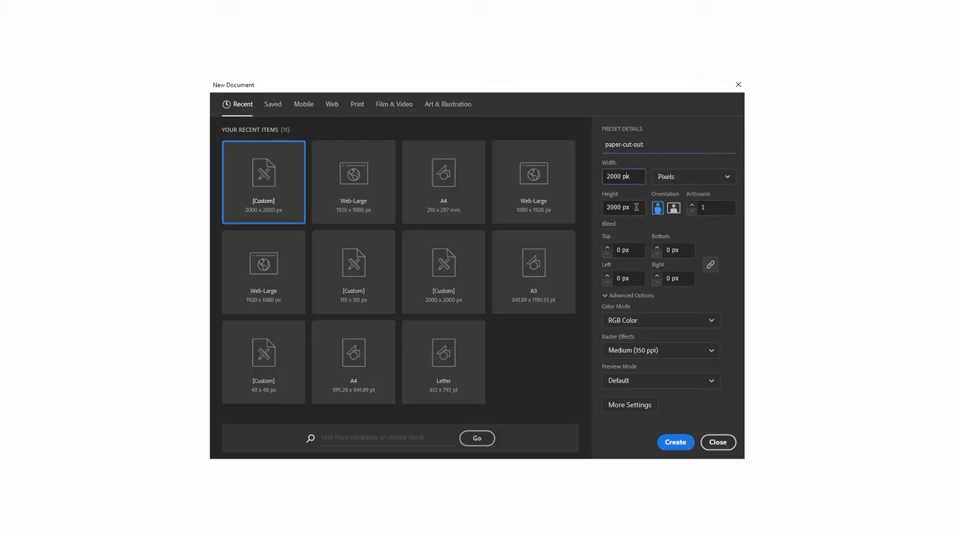
- Create the 2000 × 2000 px paper-cut-out document with RGB Color mode and Medium (150 ppi) raster effects
click(649, 320)
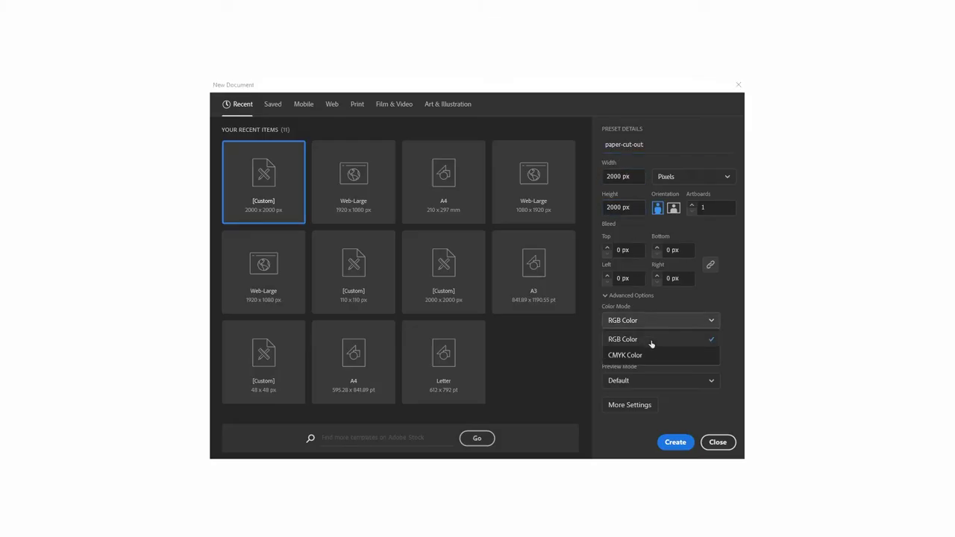
click(649, 339)
click(649, 350)
click(651, 385)
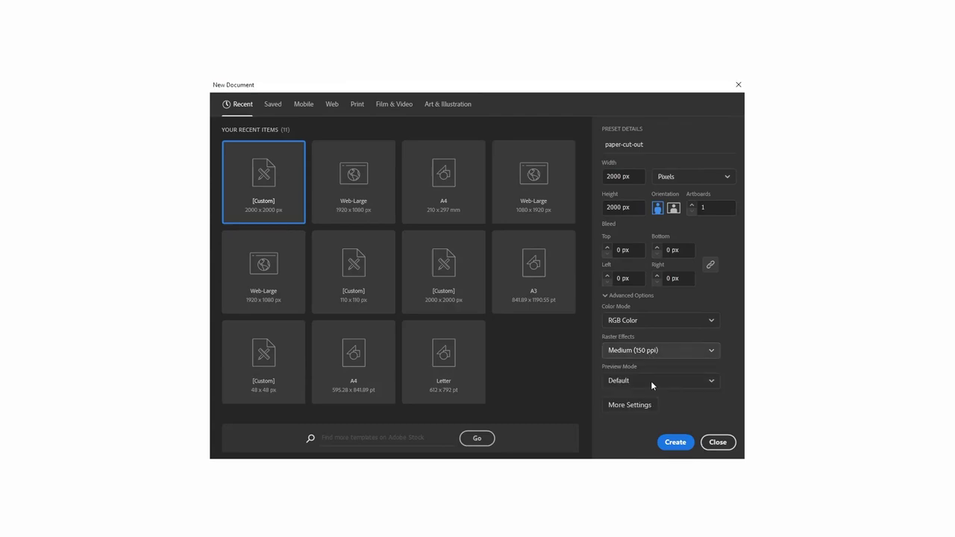
click(676, 443)
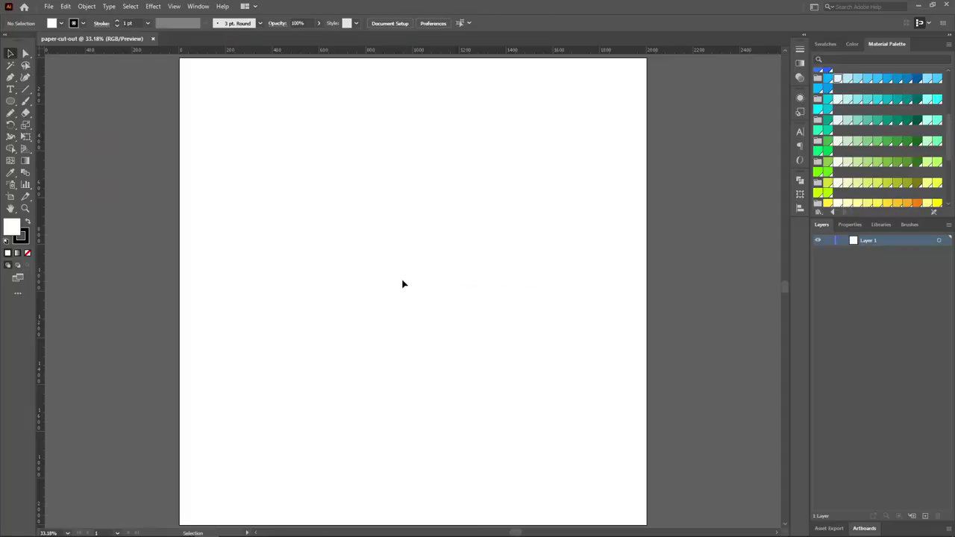
- Draw a 2000 × 2000 px square covering the artboard, plus a horizontally centred circle about 1574 px in diameter
click(9, 103)
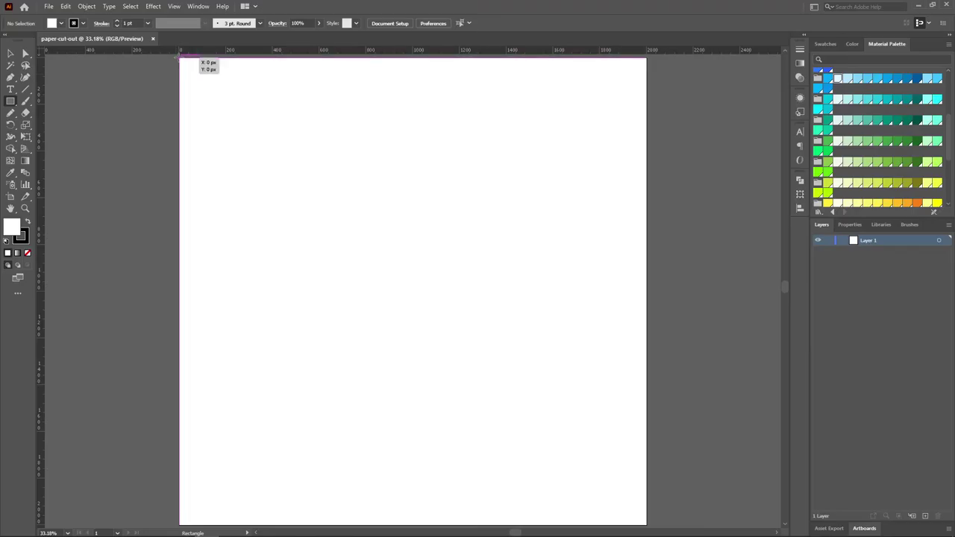
drag(180, 57, 646, 524)
drag(10, 100, 45, 123)
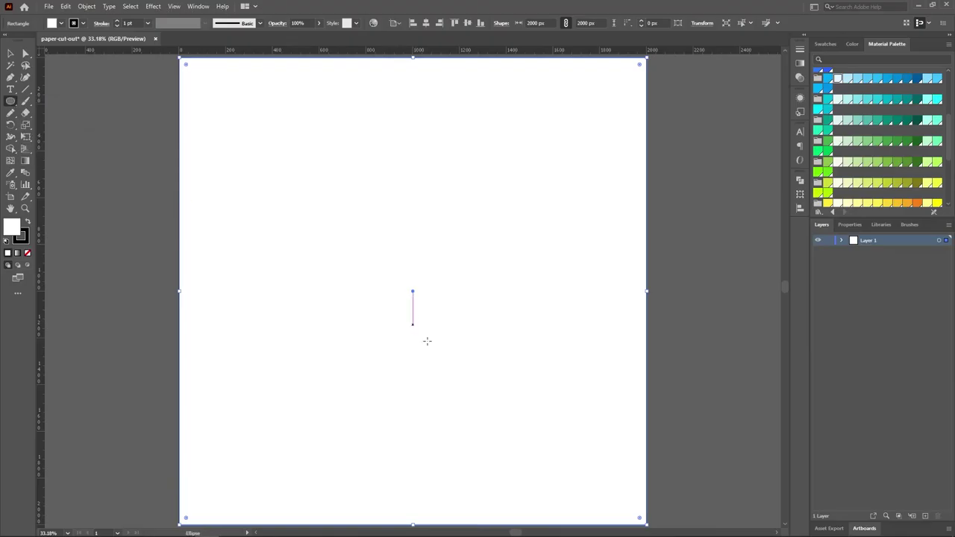
drag(412, 325, 599, 497)
- Move the circle's bottom anchor point up past the shape's centre to form a wide dome with a concave lower edge
key(a)
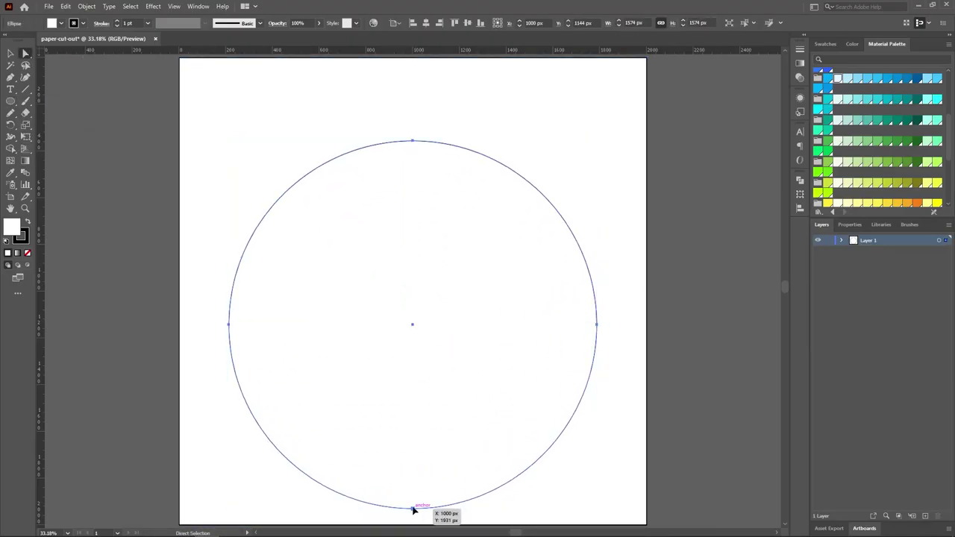
drag(412, 509, 414, 354)
key(v)
click(104, 206)
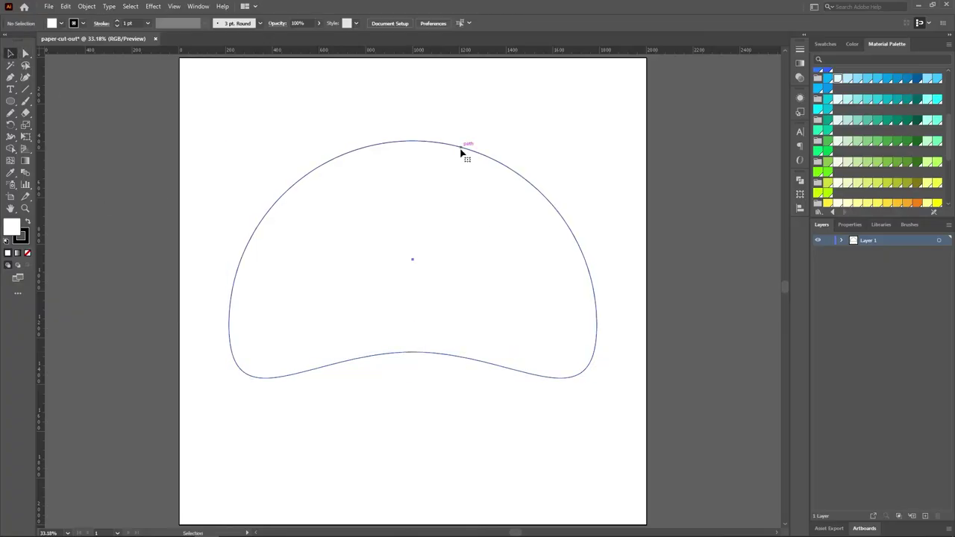
- Align the dome shape to the horizontal and vertical centre of the artboard
click(460, 150)
click(427, 23)
click(468, 23)
key(ctrl+shift+a)
click(510, 128)
click(427, 23)
click(468, 23)
key(ctrl+shift+a)
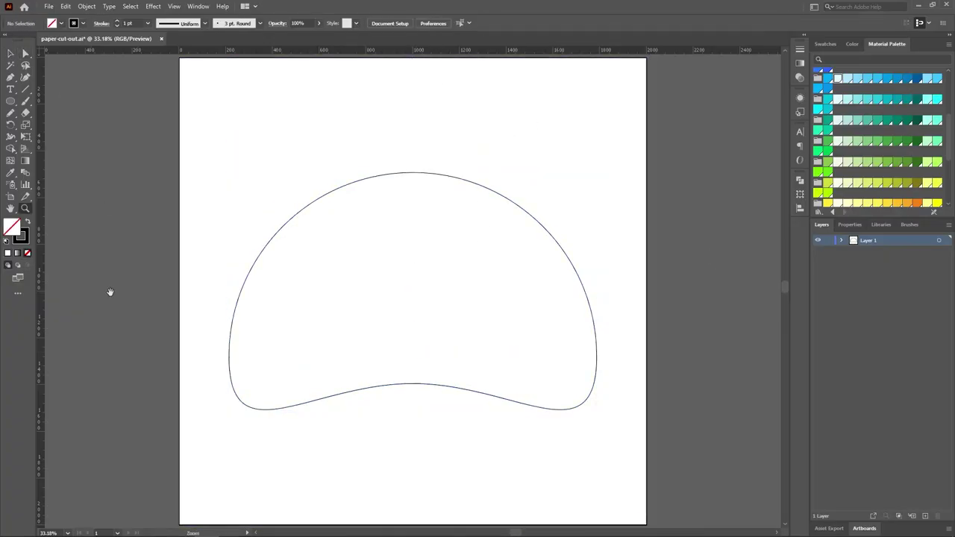
- Draw a closed ten-point straight-sided path with the Pen tool just inside the dome, roughly following its outline
key(ctrl+plus)
key(p)
click(186, 346)
click(224, 243)
click(302, 170)
click(421, 152)
click(569, 201)
click(620, 317)
click(619, 415)
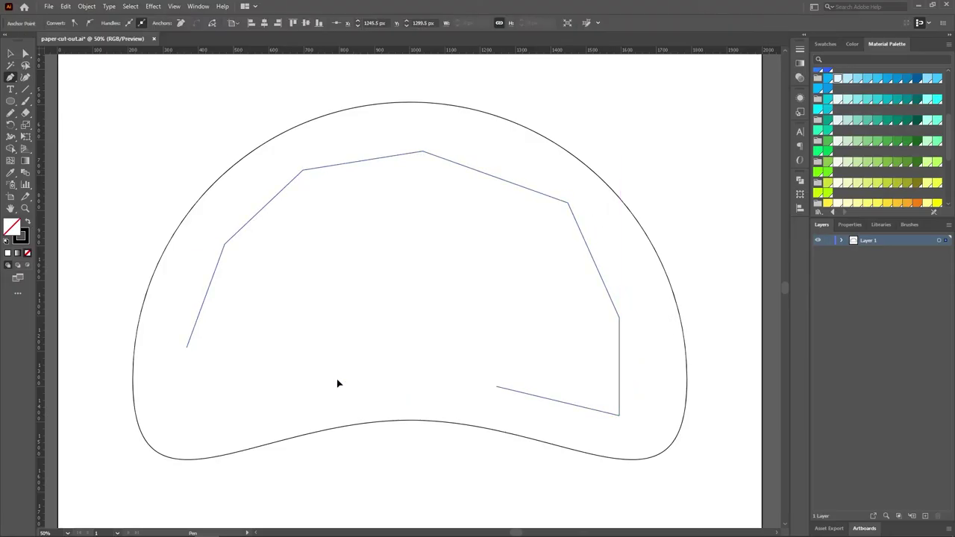
click(337, 380)
click(192, 412)
click(186, 347)
- Bend the straight segments of the inner path into wavy curves with the Curvature tool
key(shift+grave)
drag(205, 298, 214, 300)
drag(264, 207, 236, 203)
drag(364, 160, 369, 168)
drag(494, 176, 483, 144)
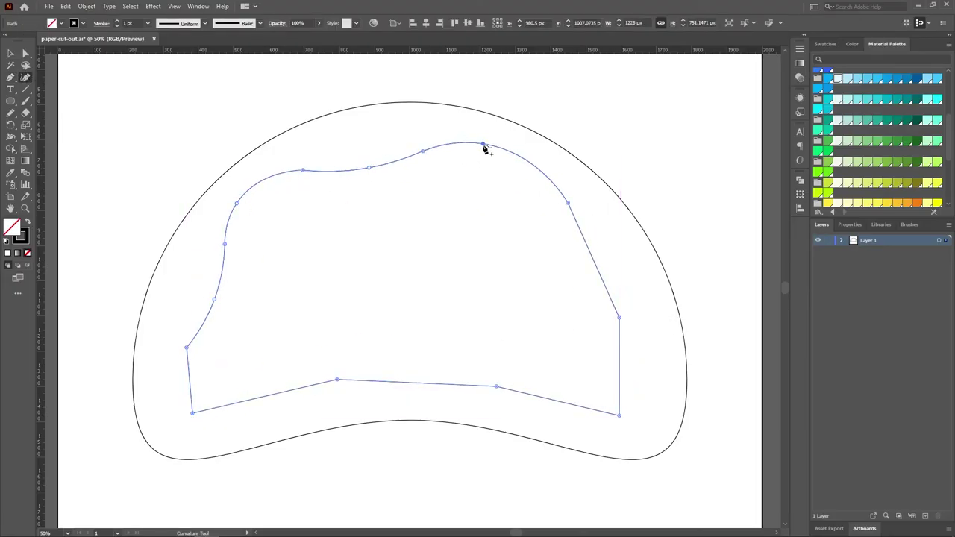
click(600, 273)
click(626, 368)
click(595, 423)
click(407, 364)
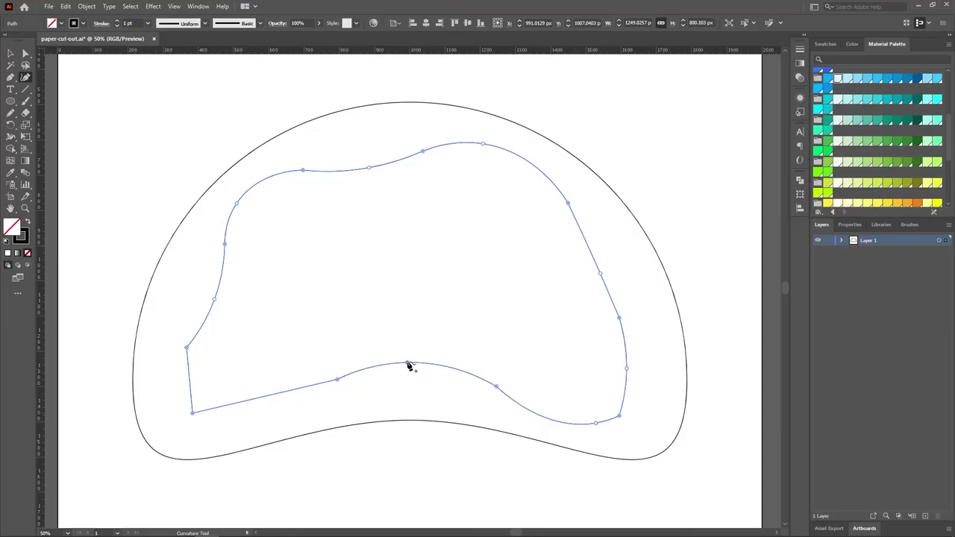
click(259, 412)
- Round the remaining sharp corners of the wavy inner path, including the lower-right corner and those along its lower edge
click(25, 54)
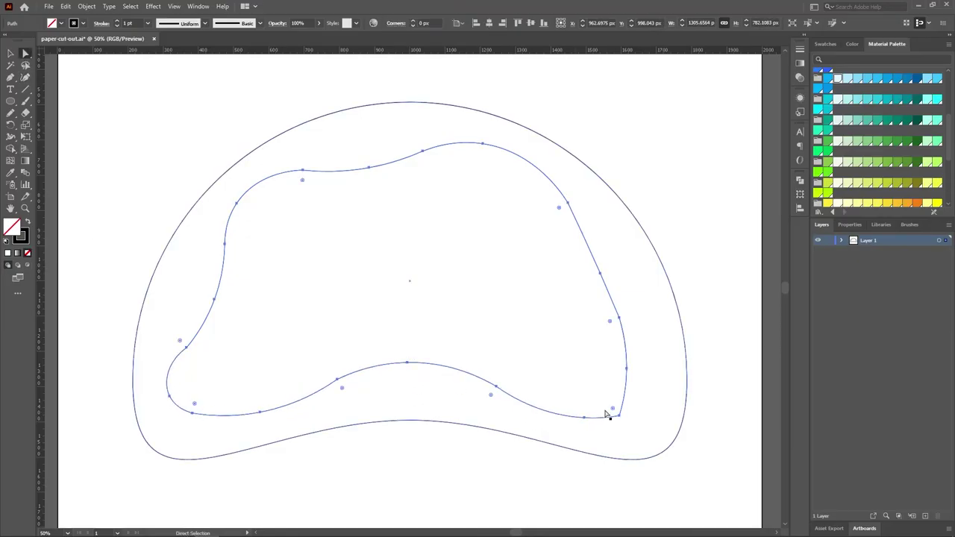
drag(611, 408, 644, 429)
click(10, 54)
click(112, 105)
click(26, 54)
drag(418, 370, 416, 372)
drag(343, 387, 333, 393)
click(460, 506)
- Centre the wavy contour on the artboard horizontally and vertically, and shift it about 42 px to the left
click(25, 209)
click(464, 307)
alt+click(426, 284)
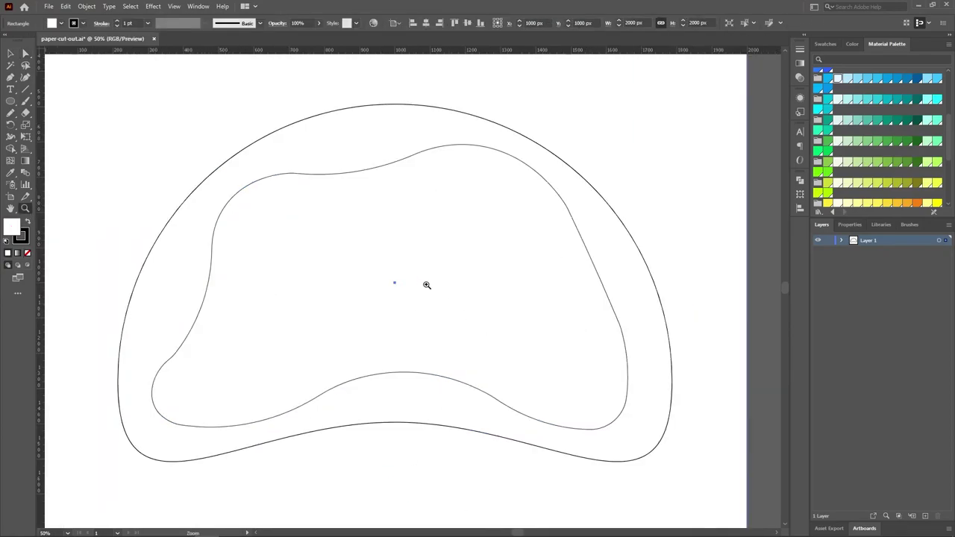
click(10, 54)
click(284, 175)
click(426, 23)
click(467, 23)
click(684, 267)
drag(391, 199, 375, 198)
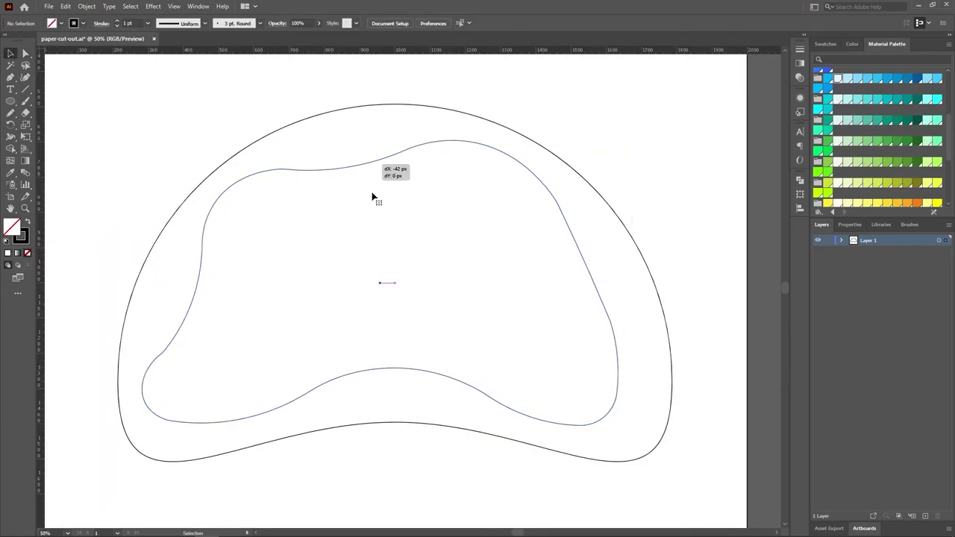
- Draw a smaller closed ten-point Pen path inside the wavy contour and round all of its corners
key(p)
click(260, 217)
click(436, 188)
click(529, 240)
click(554, 350)
click(544, 391)
click(464, 351)
click(343, 341)
click(195, 392)
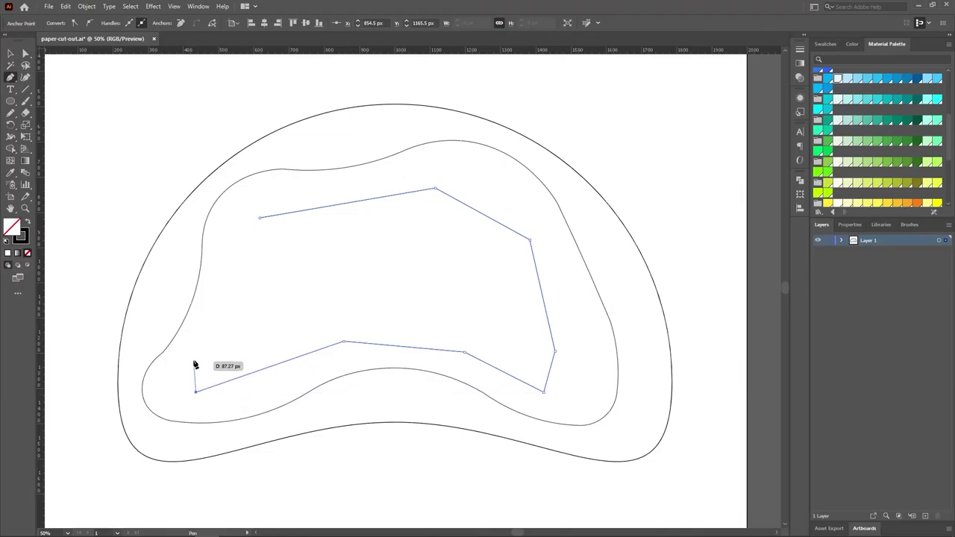
click(193, 360)
click(236, 294)
click(260, 217)
key(a)
drag(350, 371, 418, 302)
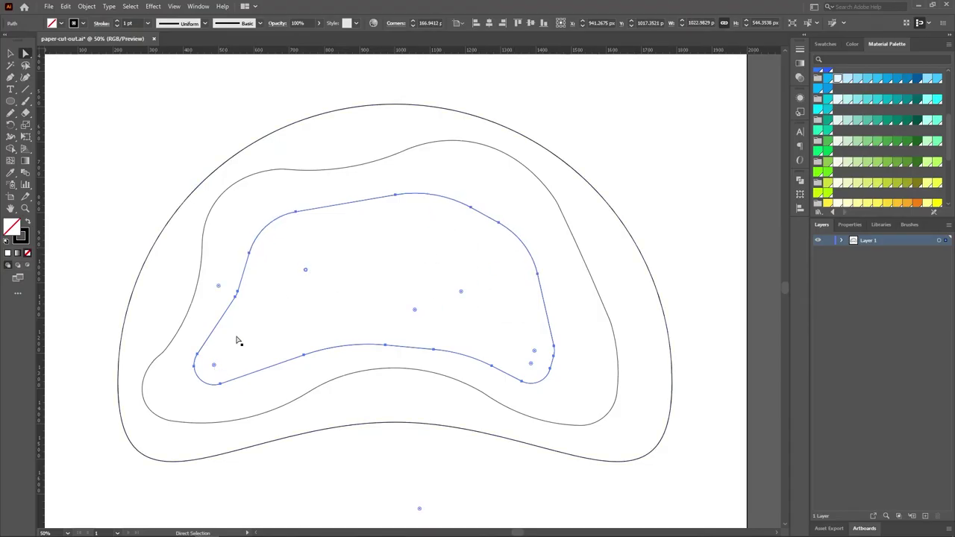
- Draw a closed nine-point Pen path inside the smallest rounded contour to form the innermost shape
key(p)
click(302, 256)
click(402, 226)
click(482, 254)
click(519, 339)
click(478, 334)
click(387, 314)
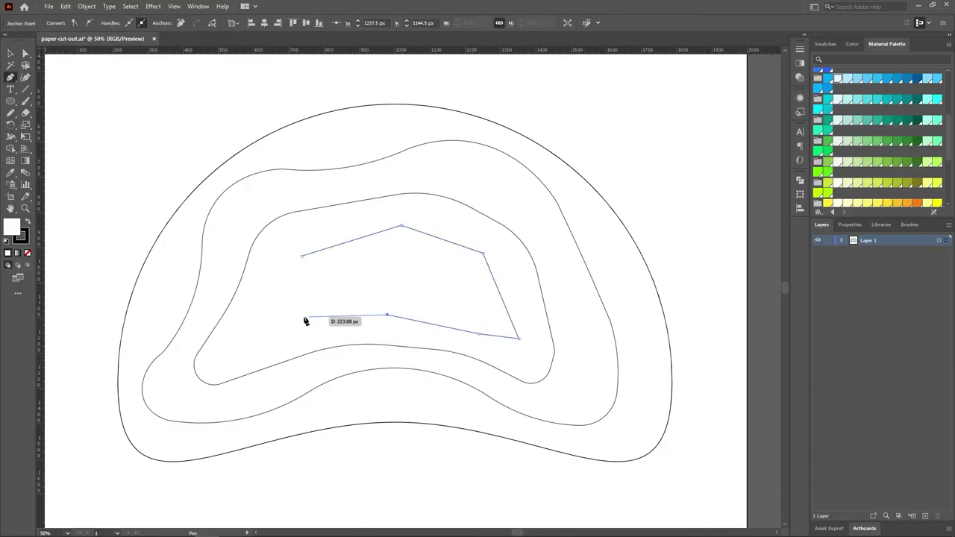
click(293, 322)
click(238, 348)
click(265, 297)
click(302, 256)
- Shift the innermost path's upper-left anchor outward and round the path's corners, giving the lower-left one a radius of about 29 px
key(a)
key(a)
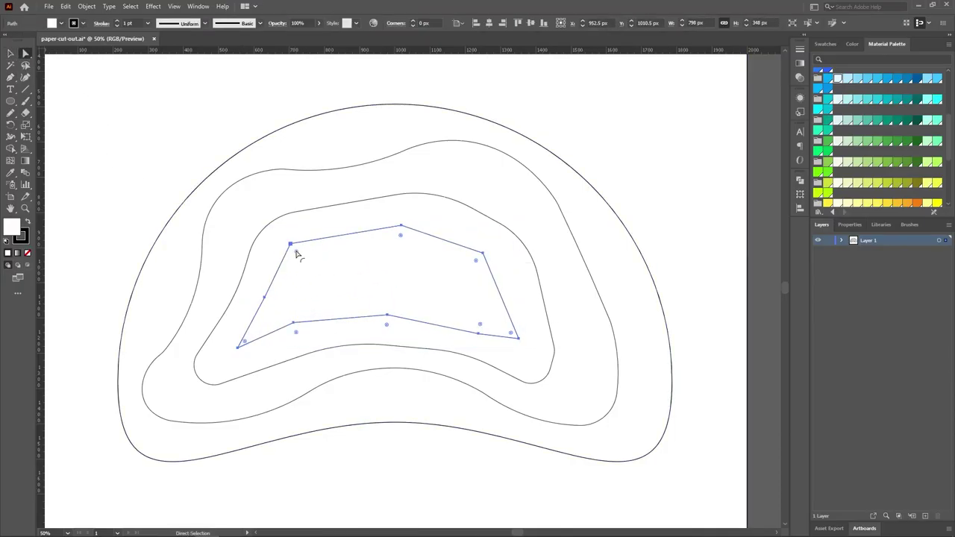
drag(299, 252, 291, 260)
drag(510, 333, 447, 302)
drag(297, 253, 324, 287)
drag(253, 333, 261, 327)
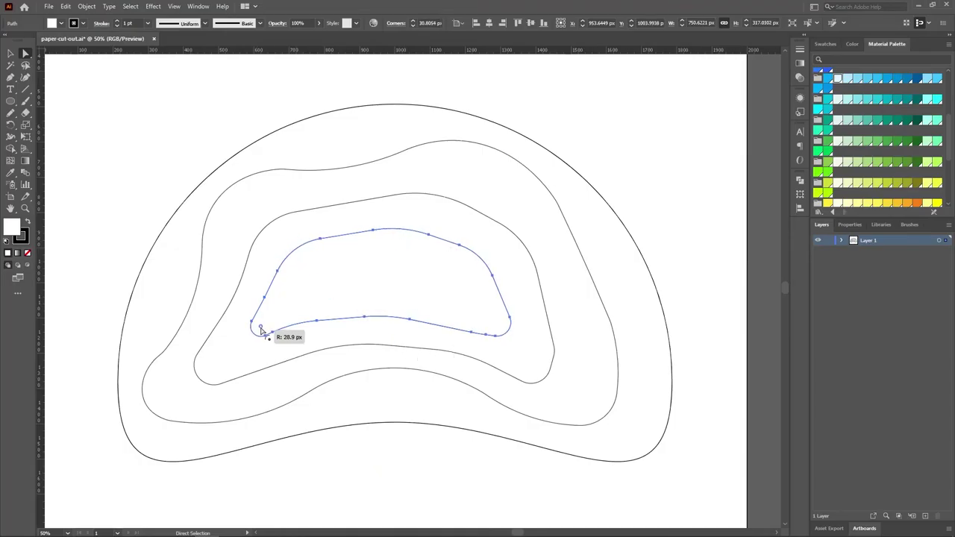
- Deselect the finished contours and save the document
click(321, 466)
key(z)
alt+click(428, 286)
key(ctrl+0)
key(v)
click(152, 82)
key(ctrl+s)
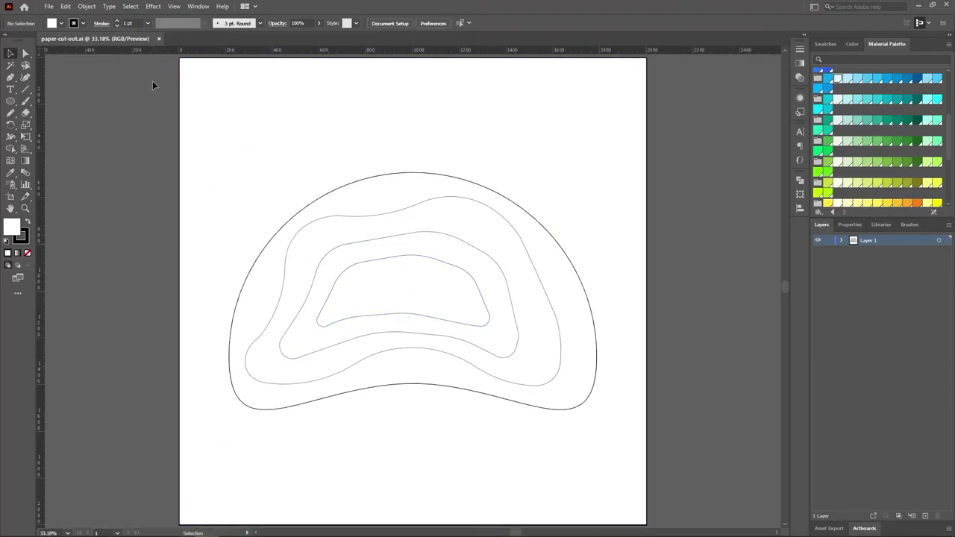
- Divide the background square and all four contours with Pathfinder and ungroup the resulting pieces
drag(161, 75, 700, 505)
click(801, 180)
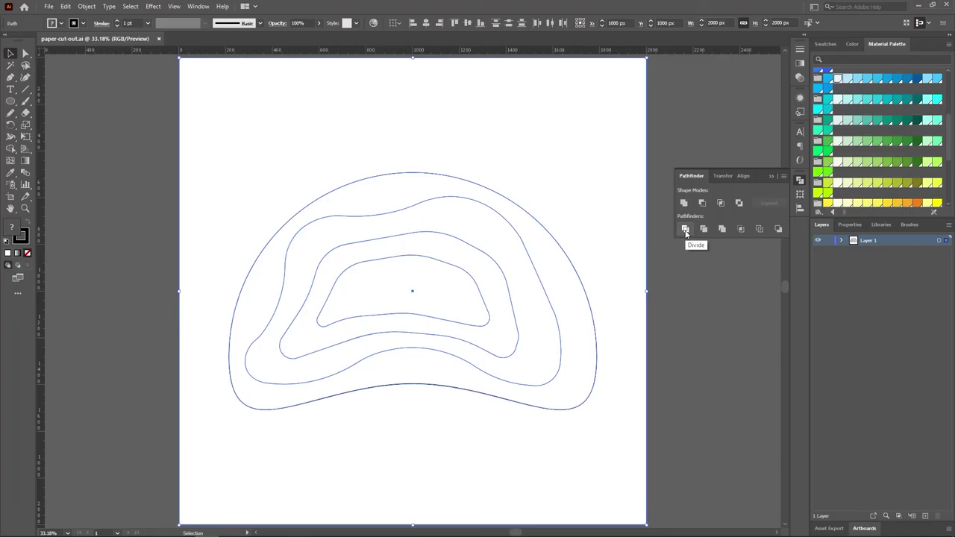
click(685, 230)
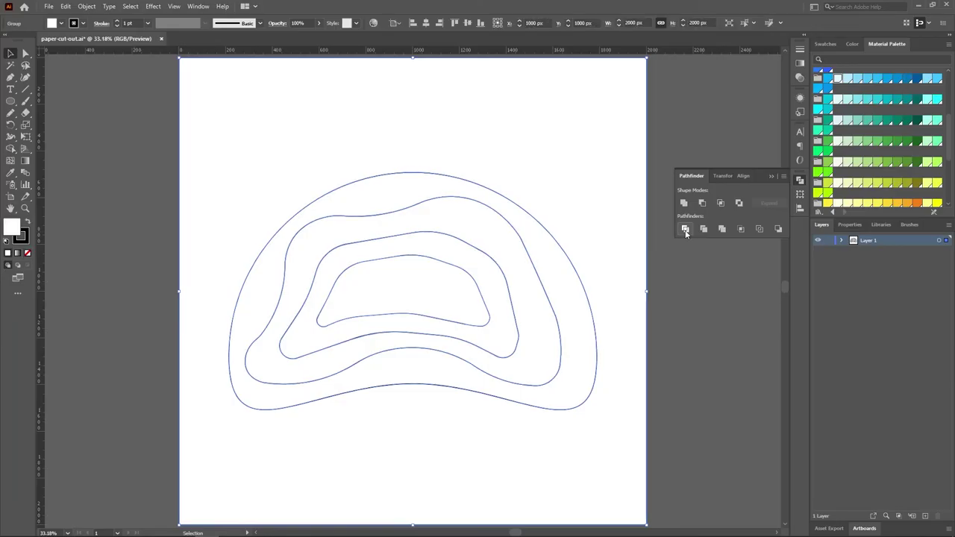
right_click(405, 257)
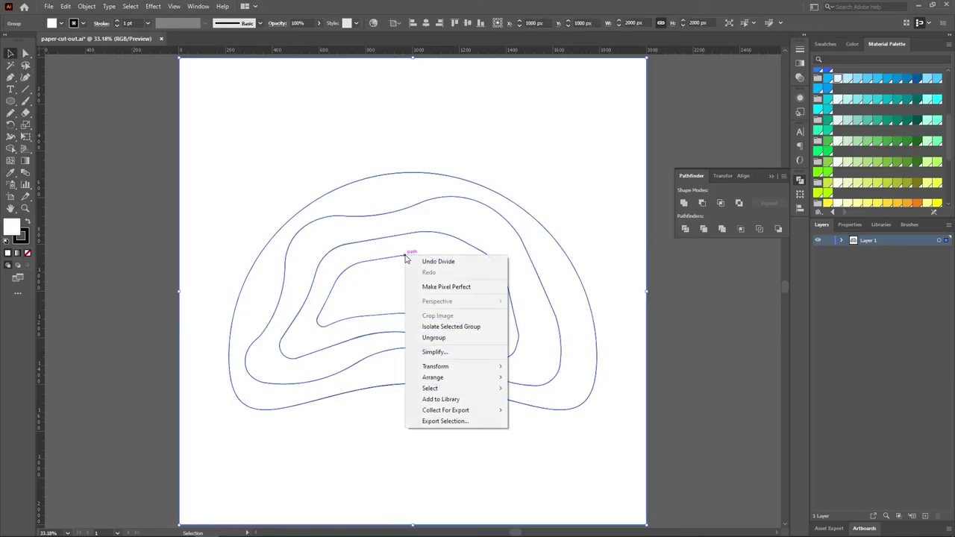
click(436, 337)
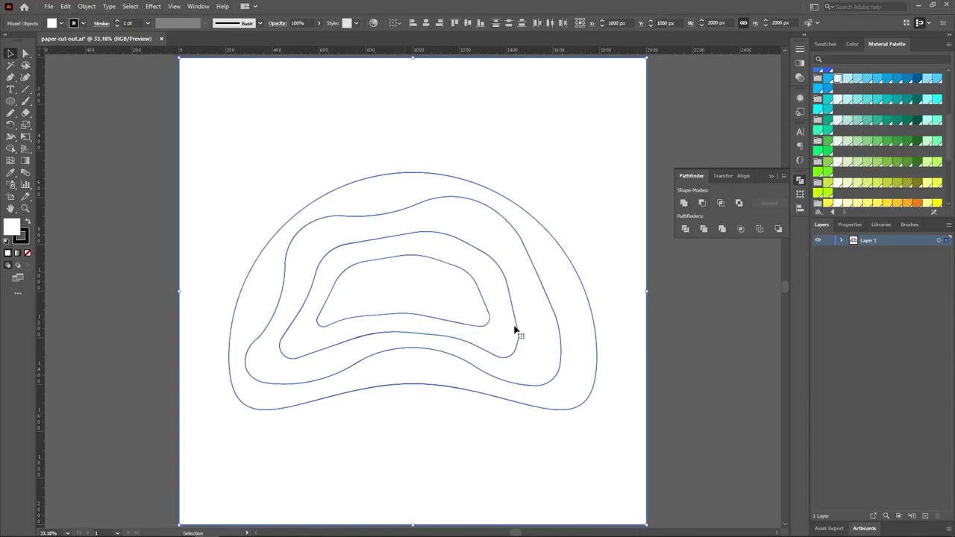
click(773, 177)
- Fill the innermost shape with the darkest green of the material palette's light green row and the surrounding ring one shade lighter
key(a)
click(106, 267)
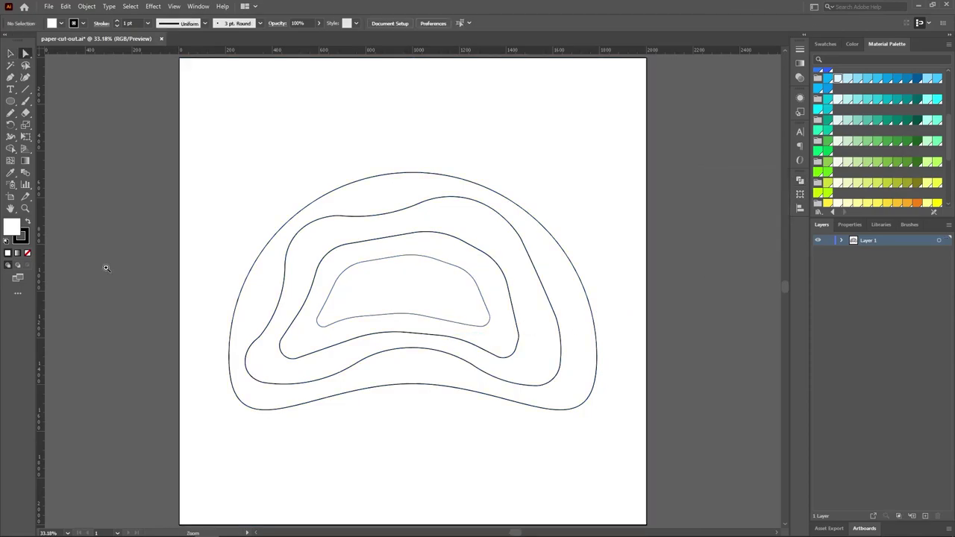
click(408, 261)
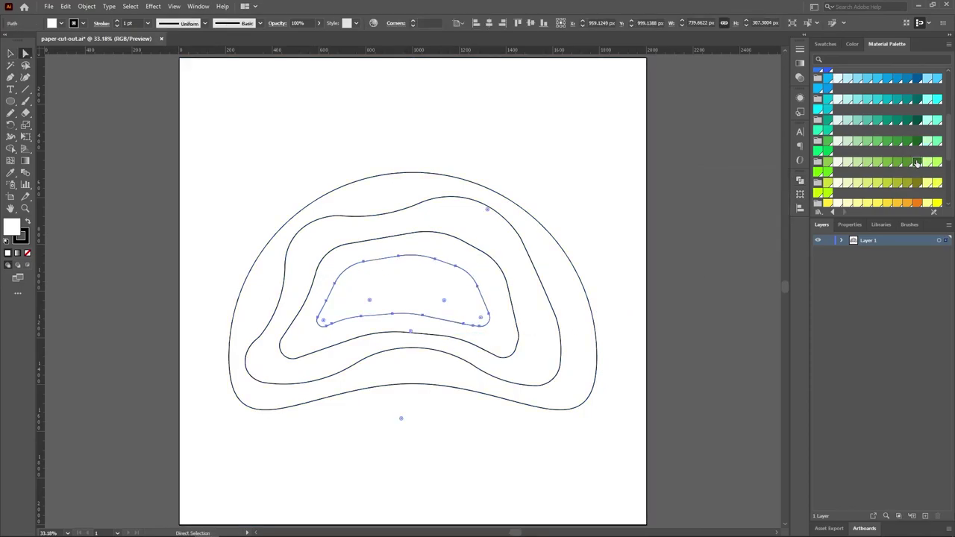
click(917, 162)
click(451, 241)
click(906, 165)
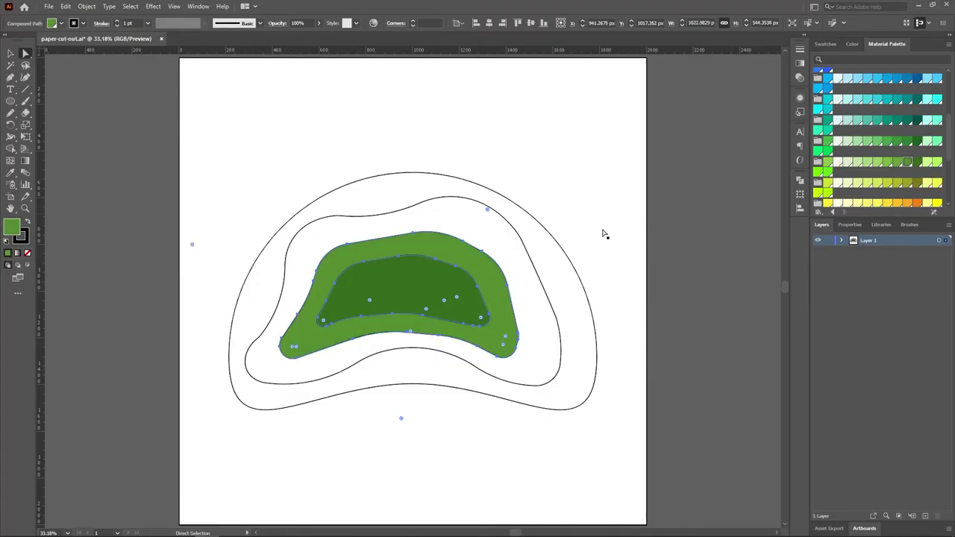
- Fill the third ring with a medium green and the outermost ring with a pale green from the same palette row
click(451, 200)
click(898, 164)
click(401, 182)
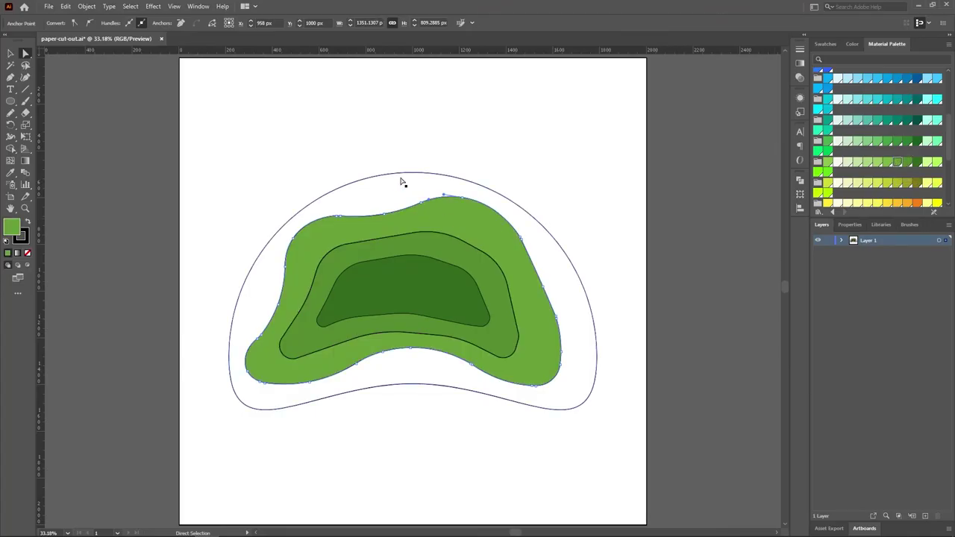
click(888, 163)
click(880, 162)
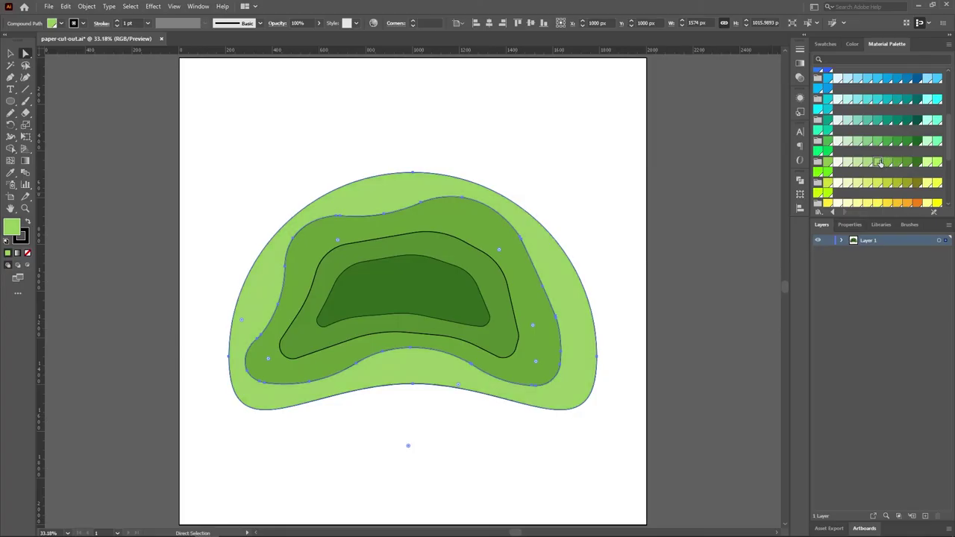
key(v)
click(105, 179)
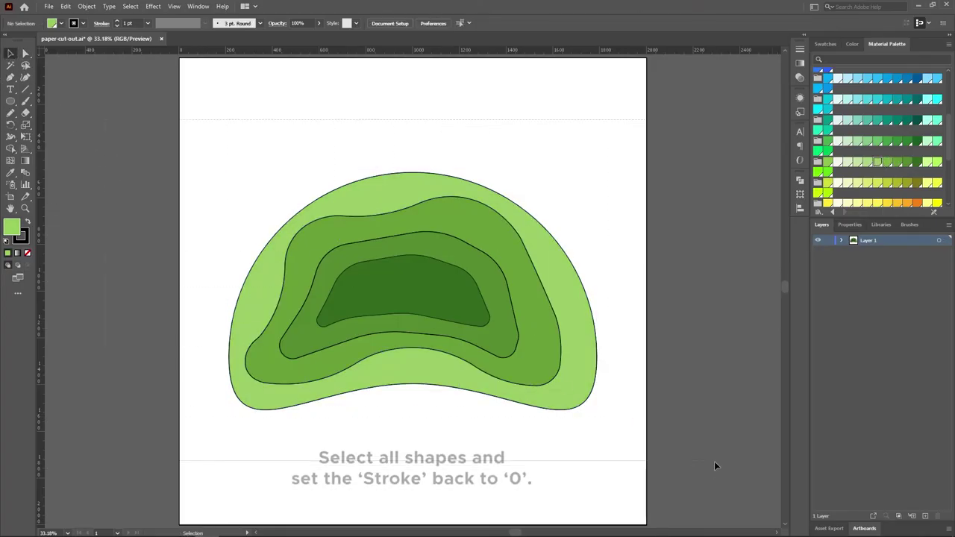
- Remove the stroke from all shapes by setting it to None
key(ctrl+a)
click(84, 24)
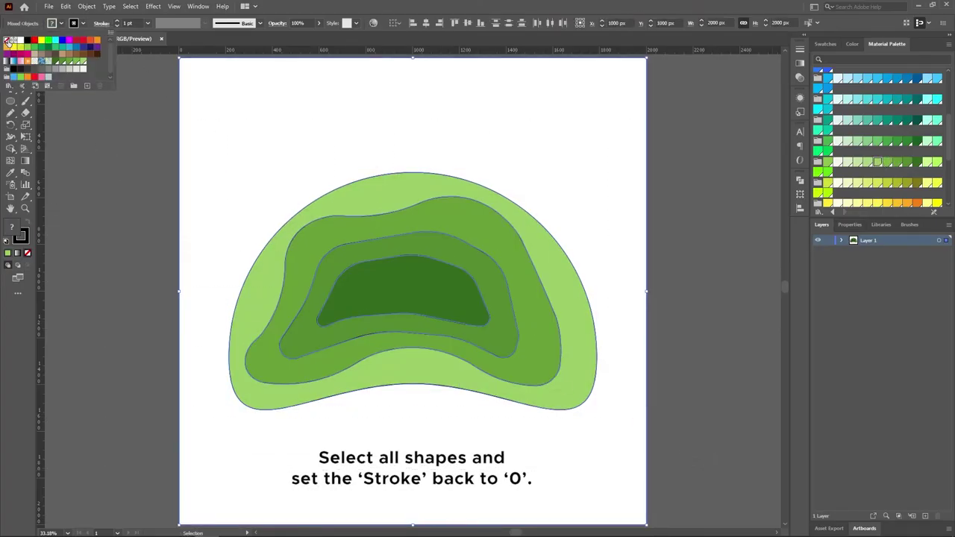
click(9, 41)
click(117, 122)
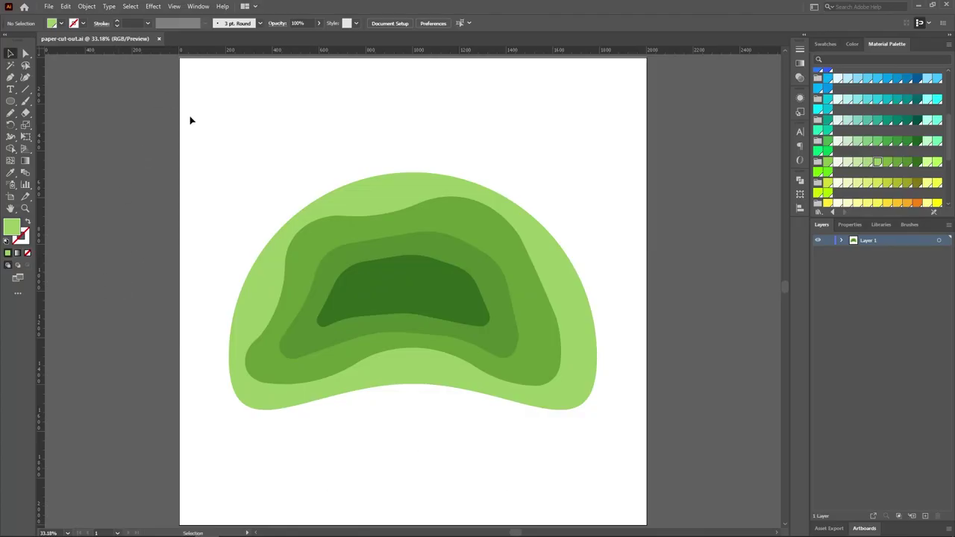
- Apply a Stylize Drop Shadow to all shapes with Multiply mode, 70% opacity, 15 px X offset, 5 px Y offset and 10 px blur
drag(179, 75, 697, 501)
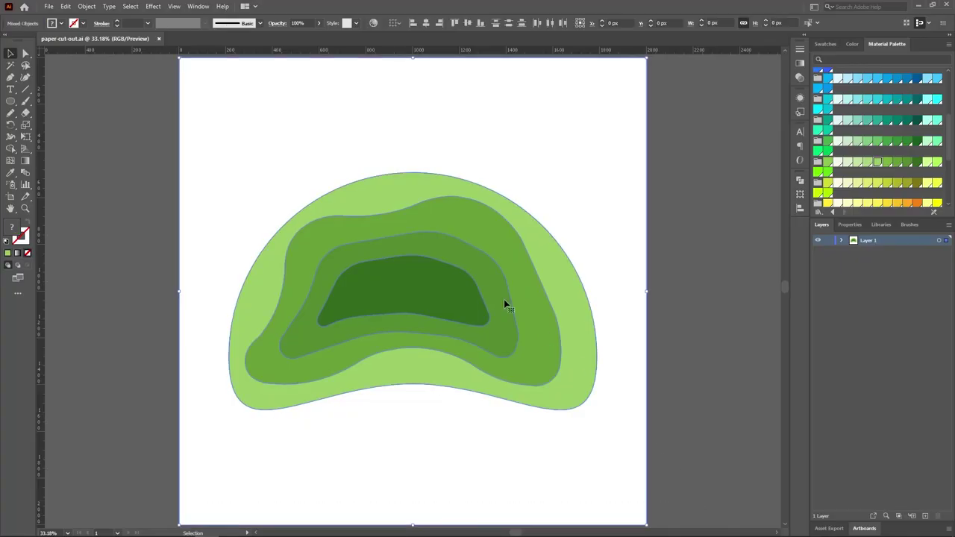
click(152, 7)
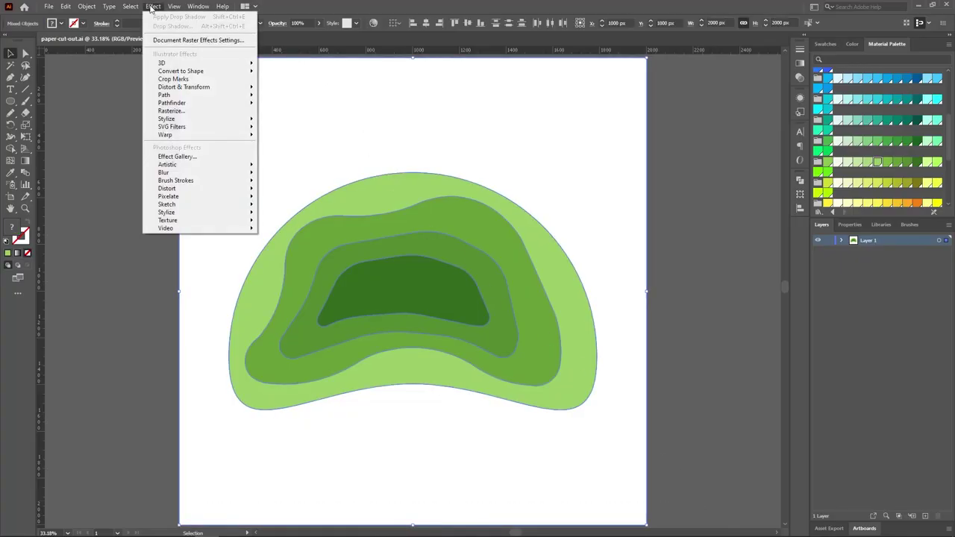
mouse_move(207, 121)
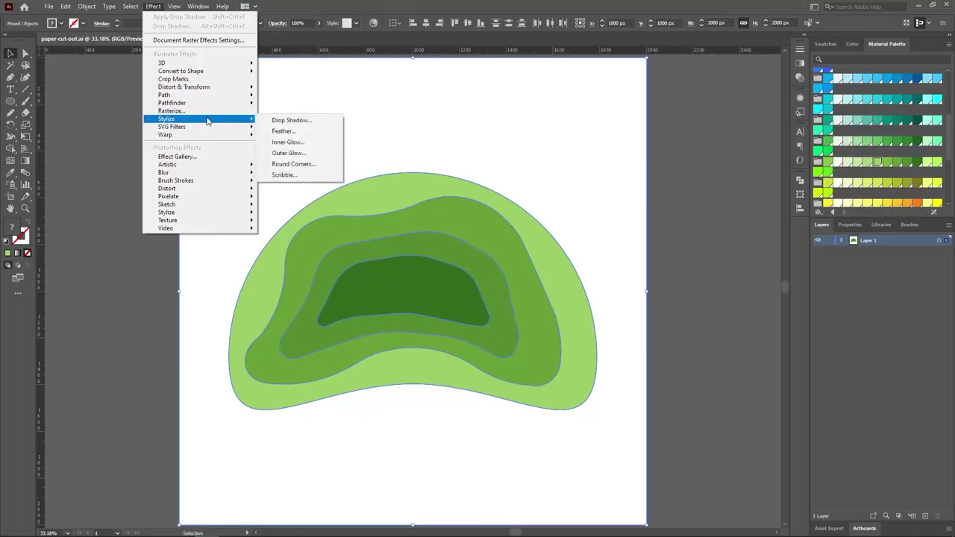
click(291, 120)
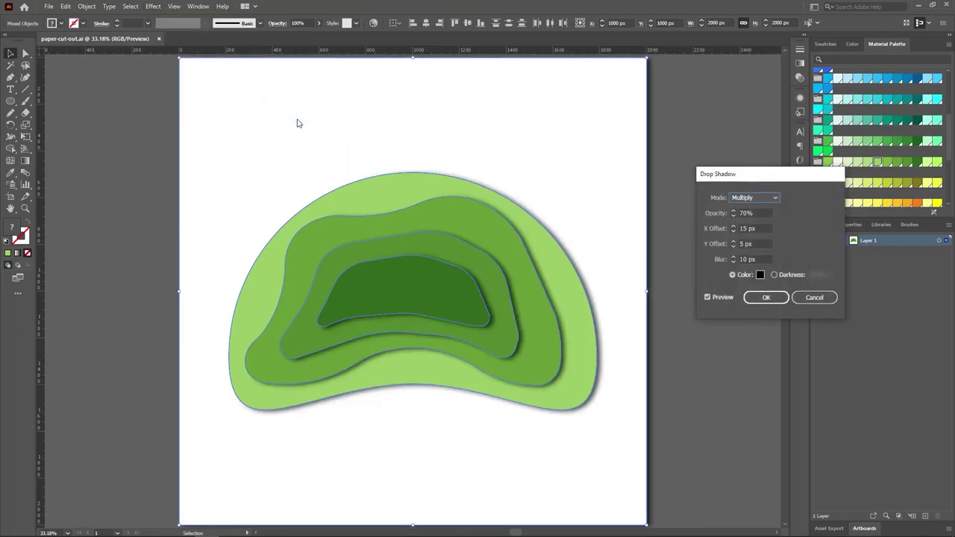
drag(785, 178, 448, 198)
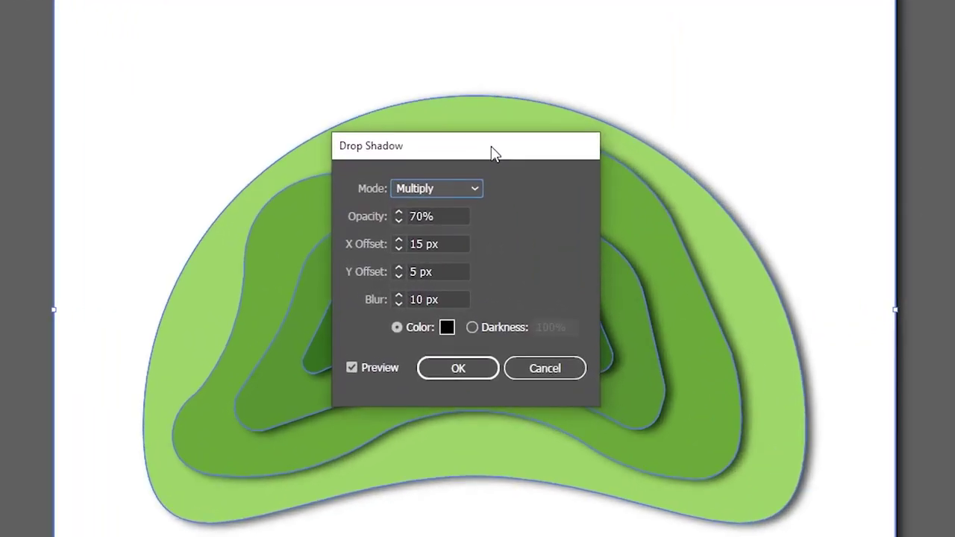
click(464, 189)
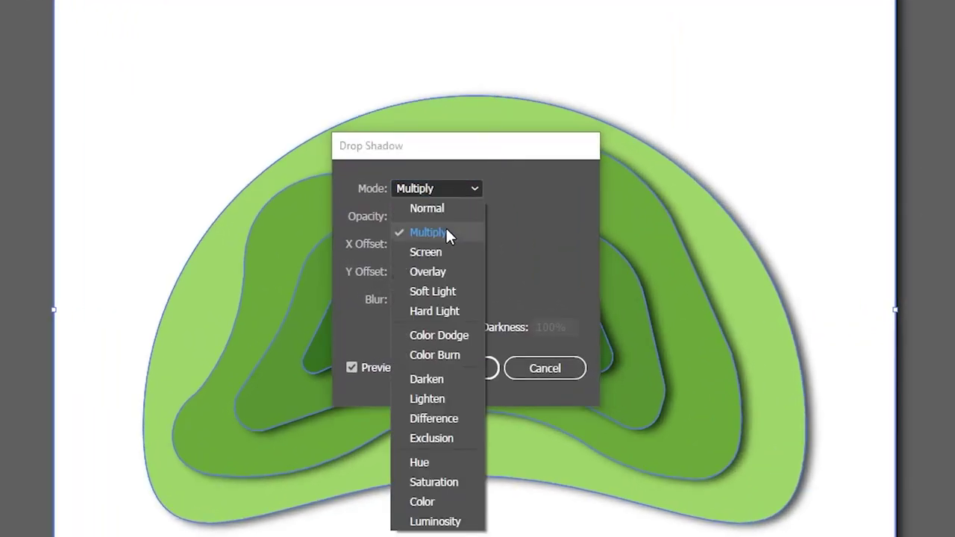
click(445, 226)
click(443, 215)
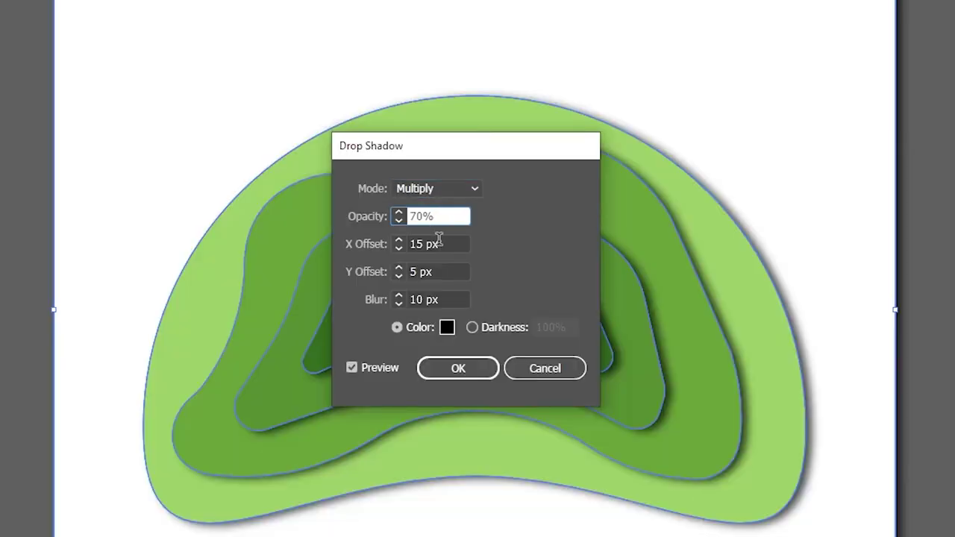
click(446, 244)
click(445, 270)
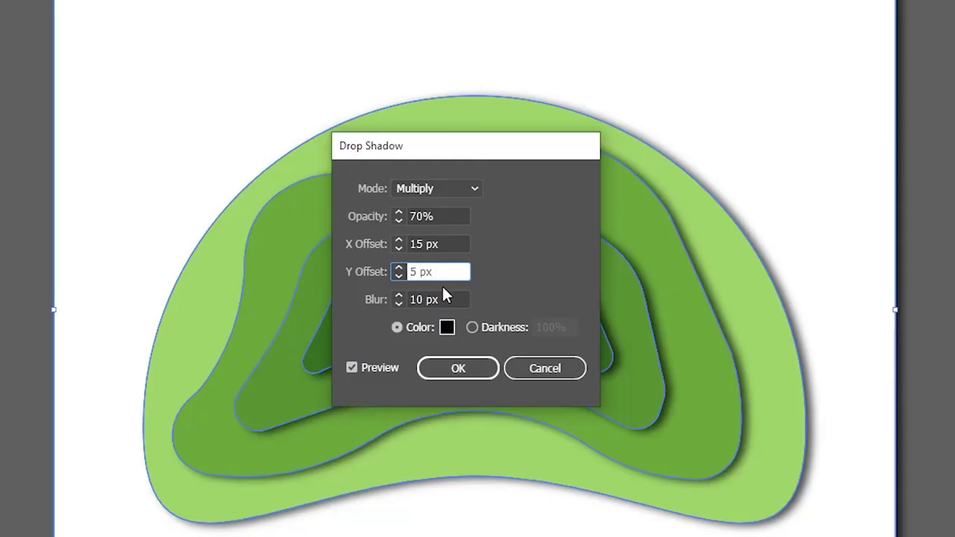
click(442, 297)
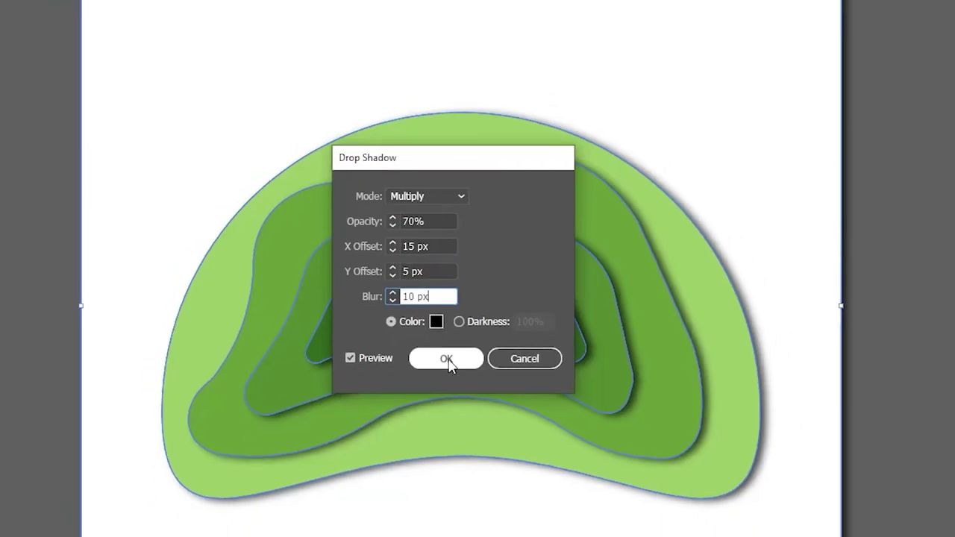
click(458, 368)
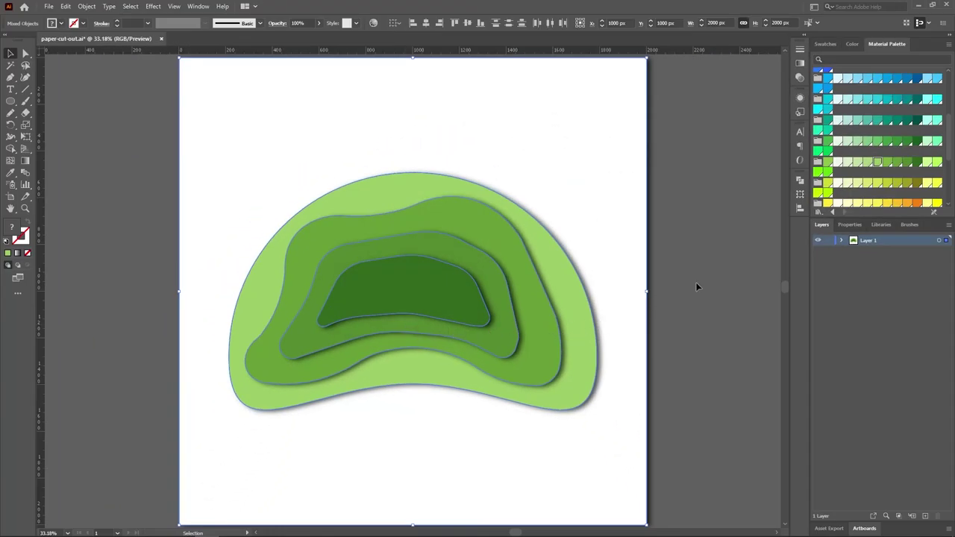
click(706, 265)
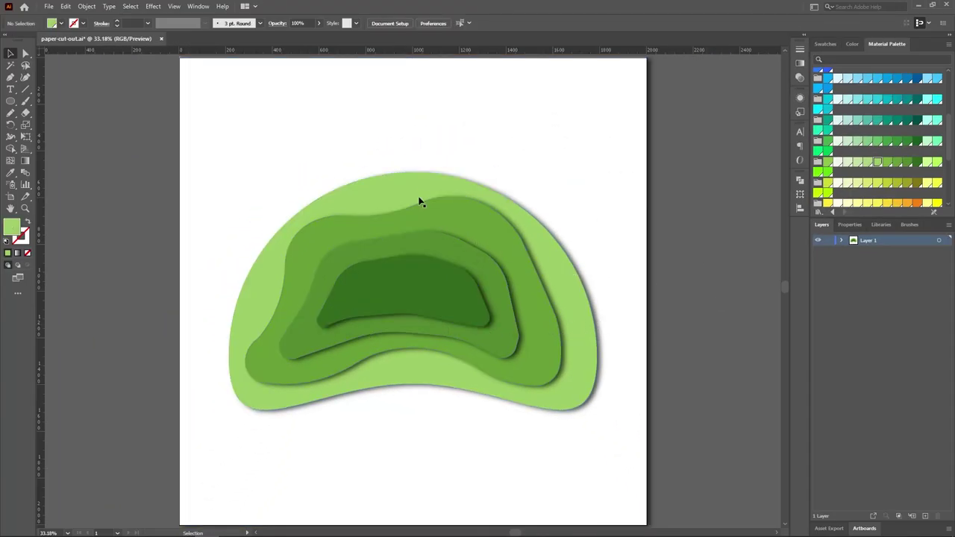
- Send the pale green outermost ring to the back of the stacking order
click(403, 173)
right_click(403, 173)
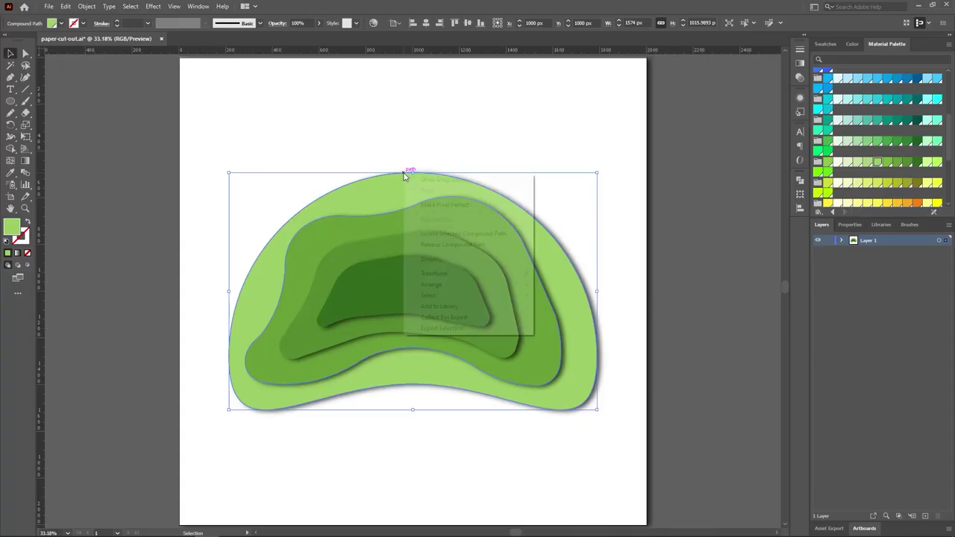
mouse_move(478, 287)
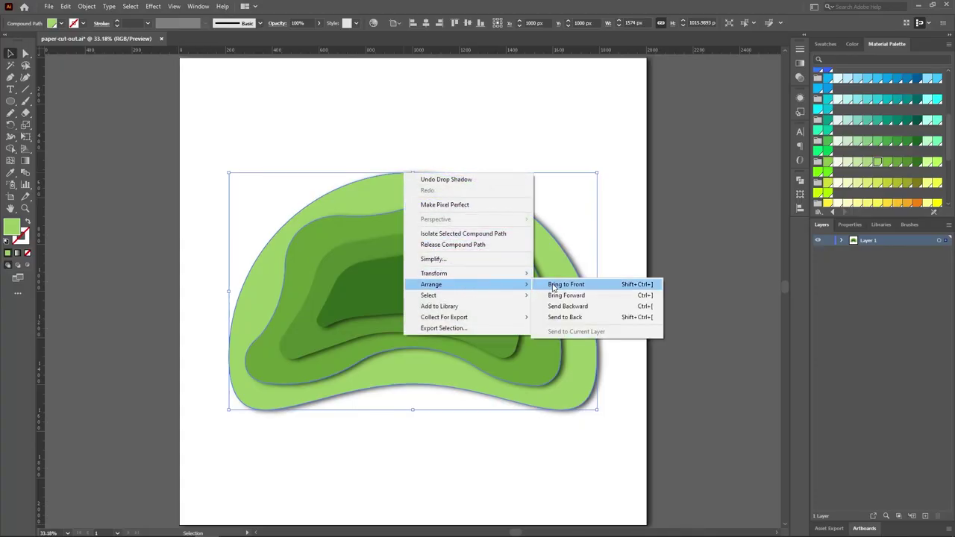
click(566, 319)
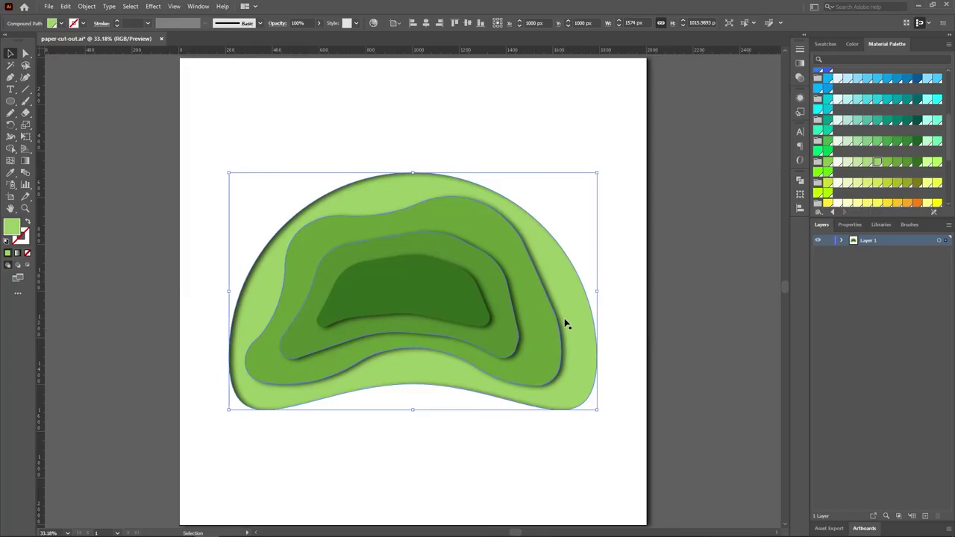
click(694, 268)
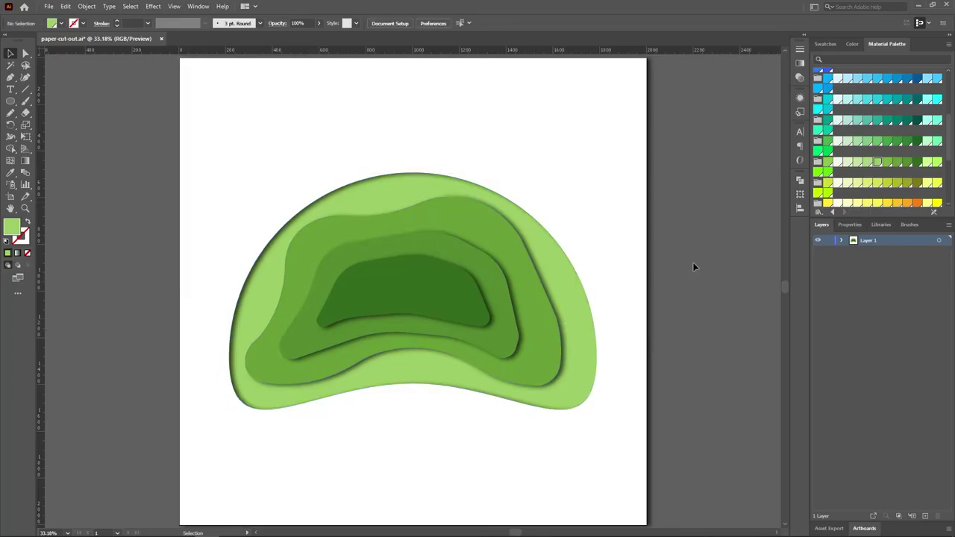
- Send the medium green ring just inside the pale outermost ring to the back
click(396, 213)
right_click(397, 212)
mouse_move(466, 322)
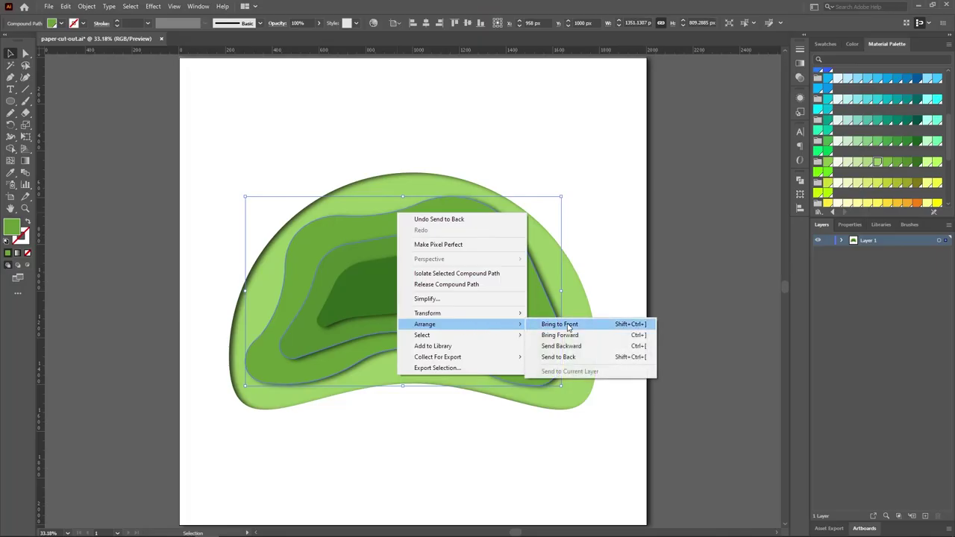
click(567, 361)
- Send the green ring directly around the innermost dark shape to the back
click(396, 237)
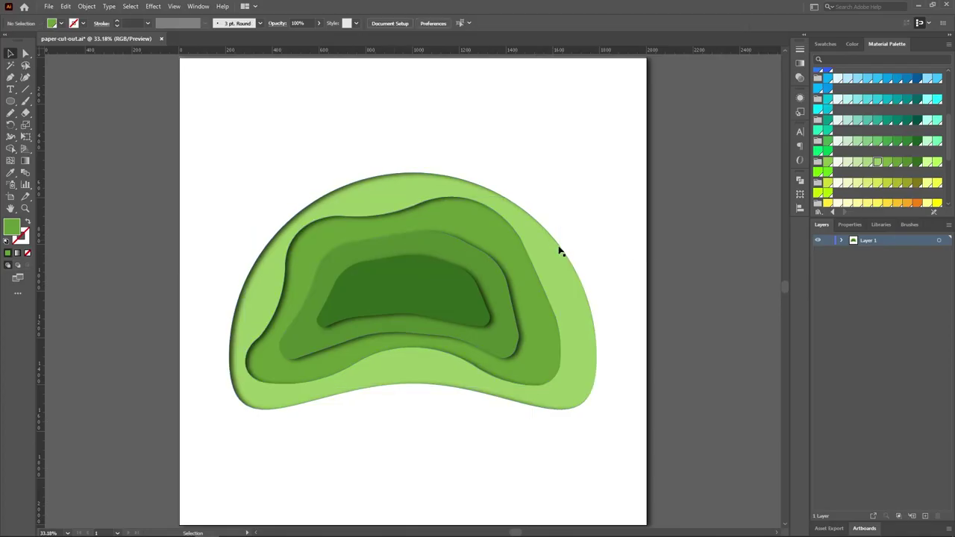
right_click(402, 237)
mouse_move(455, 345)
click(589, 367)
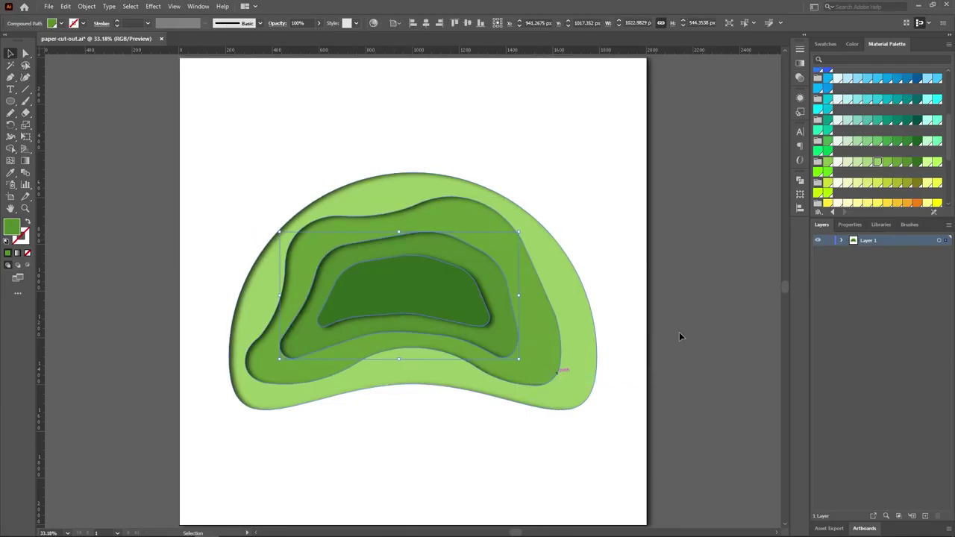
click(679, 332)
- Send the innermost dark green shape to the back
click(403, 258)
right_click(402, 257)
mouse_move(494, 438)
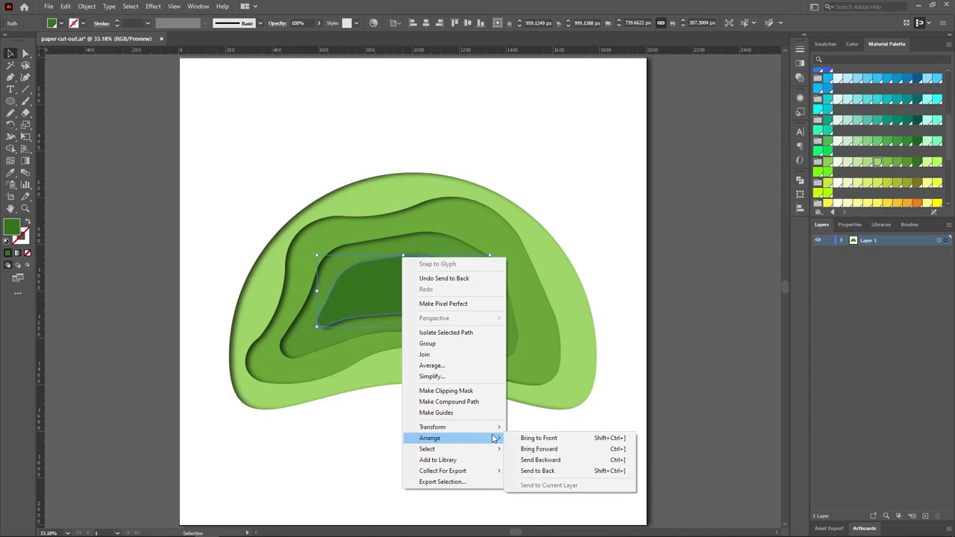
click(553, 471)
click(709, 327)
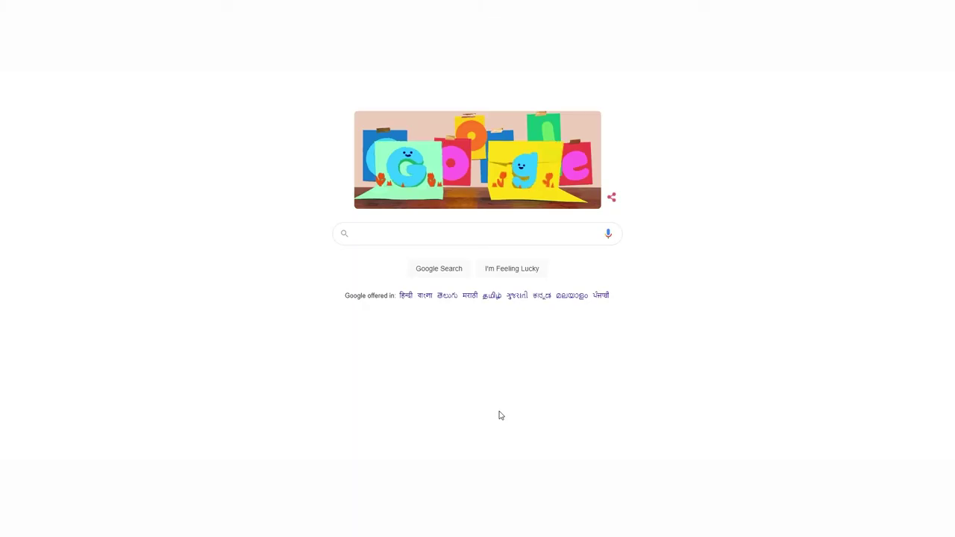
- Switch to Google, search for "animal silhouettes" and browse the image results
click(379, 235)
text(animal silhouettes)
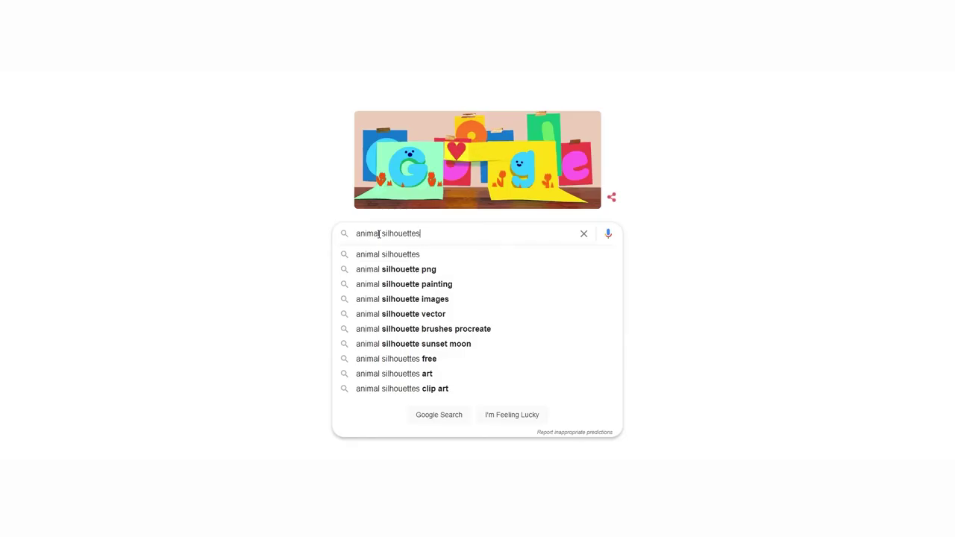
key(Return)
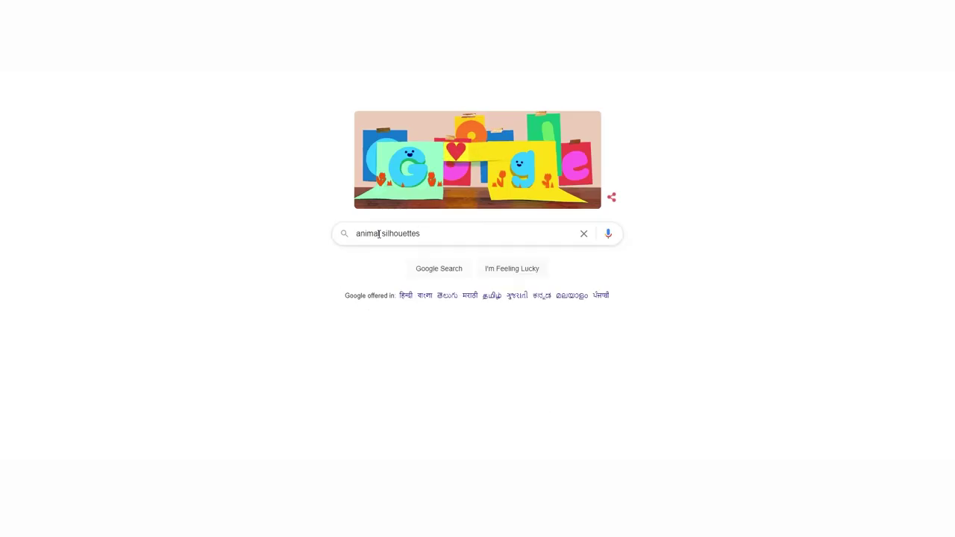
click(252, 374)
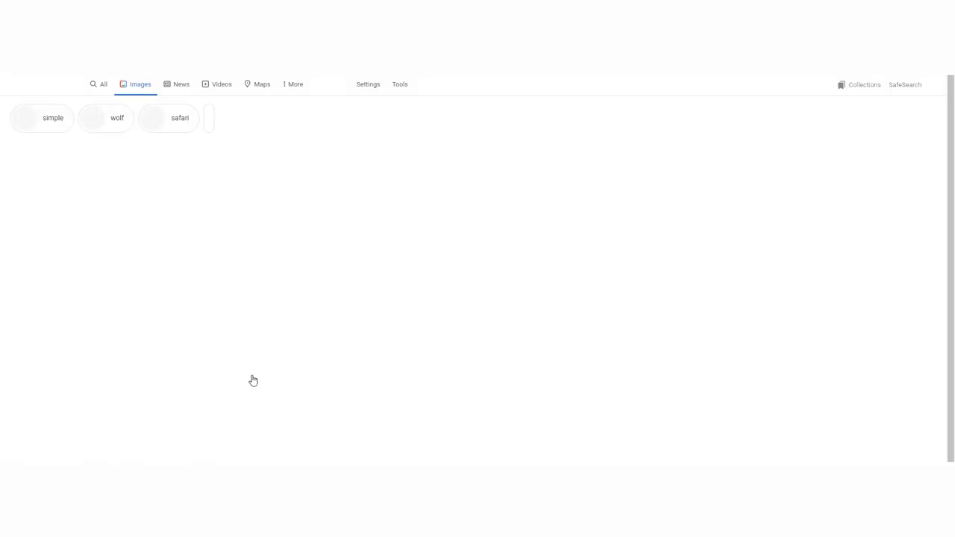
scroll(251, 381, down, 5)
scroll(500, 306, down, 10)
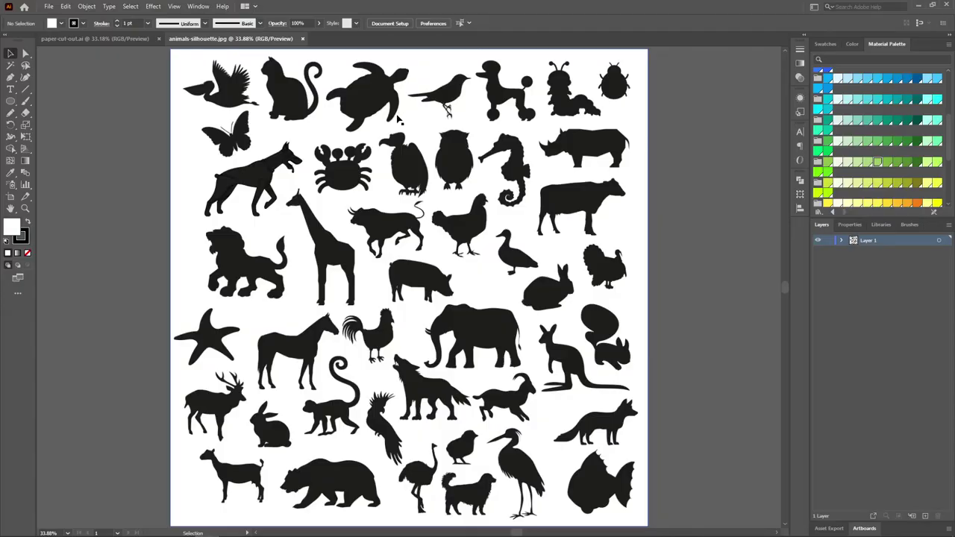
- In Illustrator, vectorize the animals-silhouette.jpg image with Image Trace and expand the tracing result
click(409, 280)
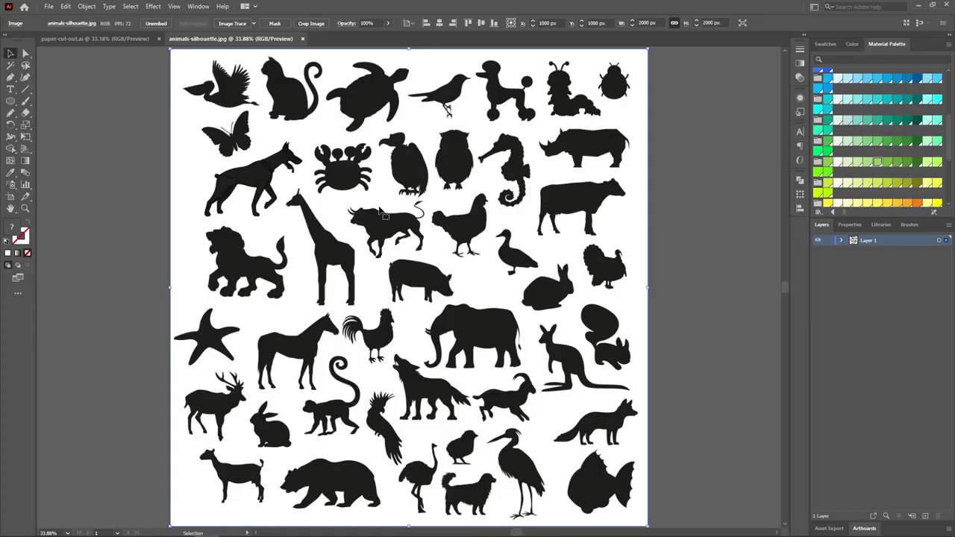
click(232, 23)
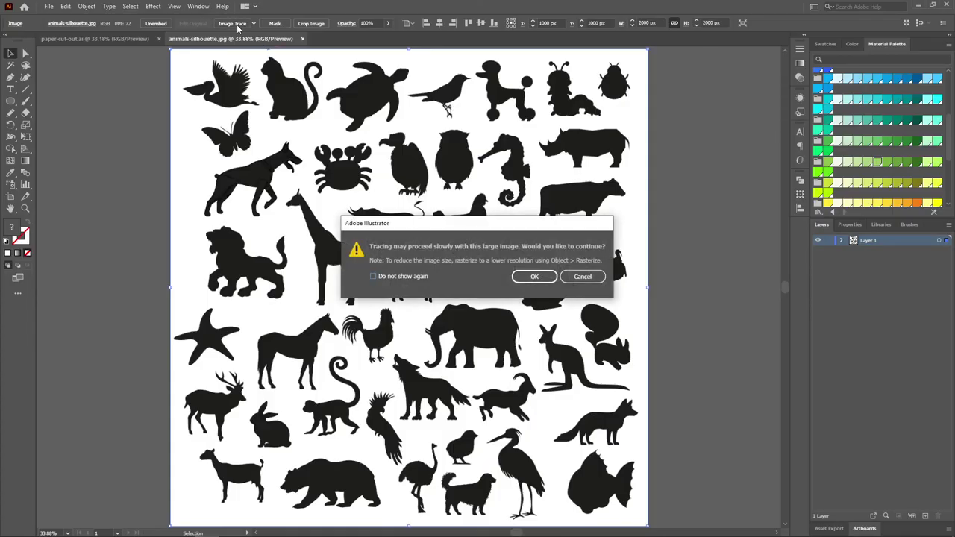
click(534, 278)
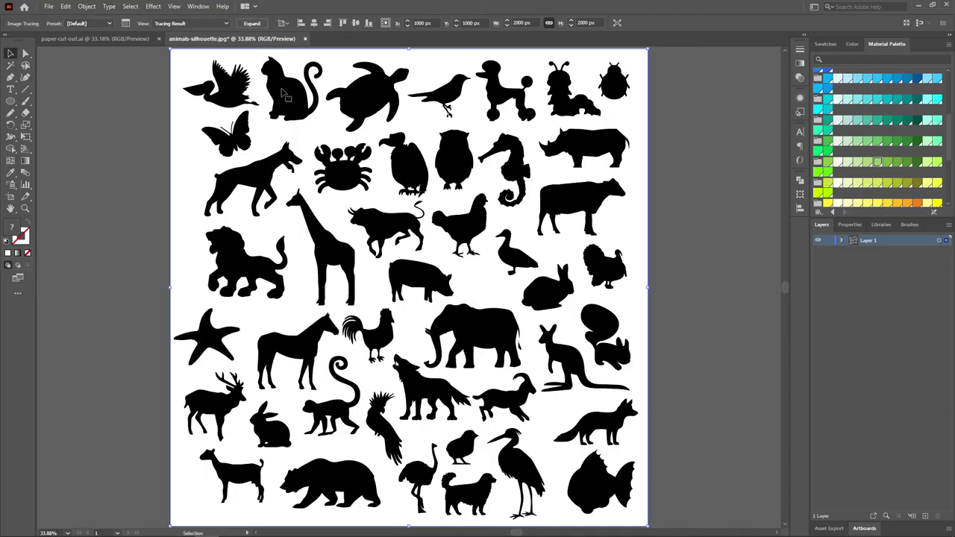
click(253, 24)
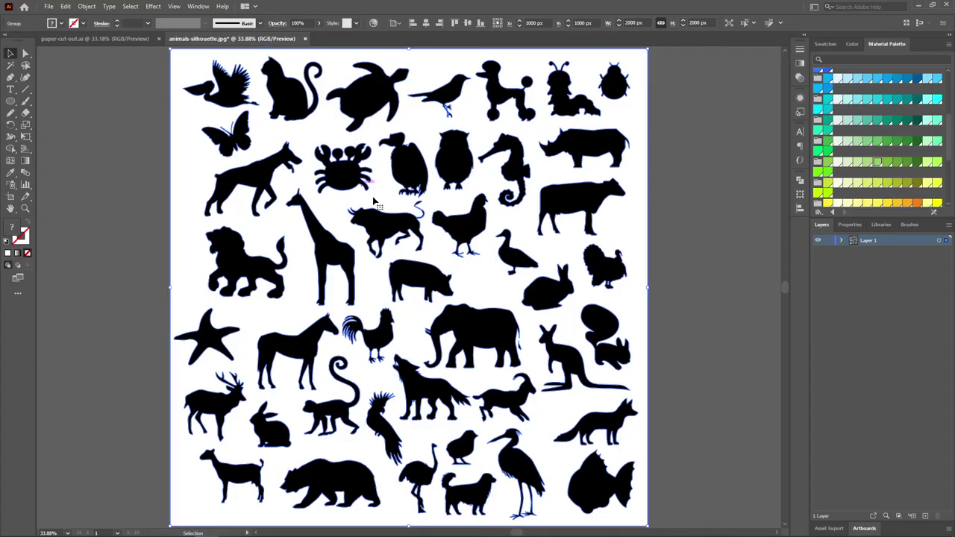
- Ungroup the expanded animal tracing into separate silhouettes and deselect them
right_click(393, 214)
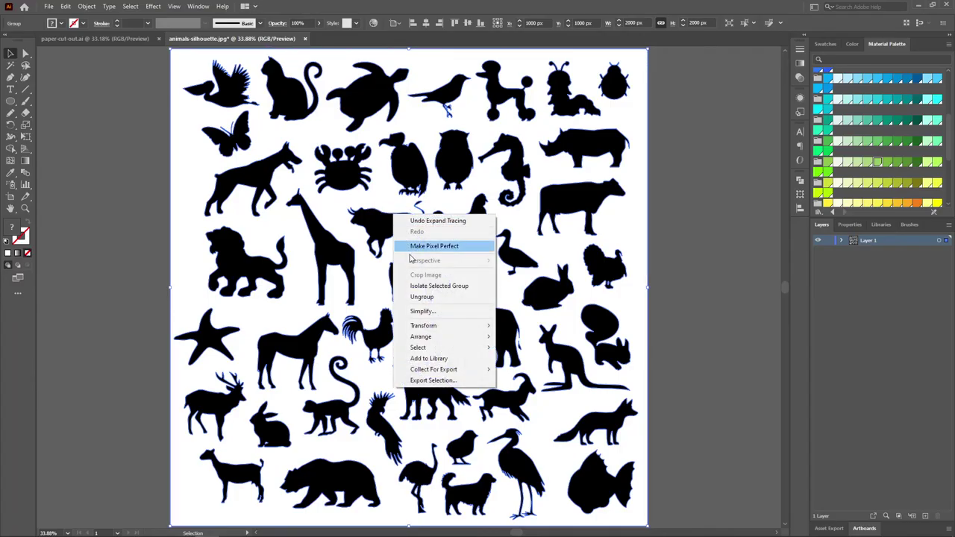
click(427, 298)
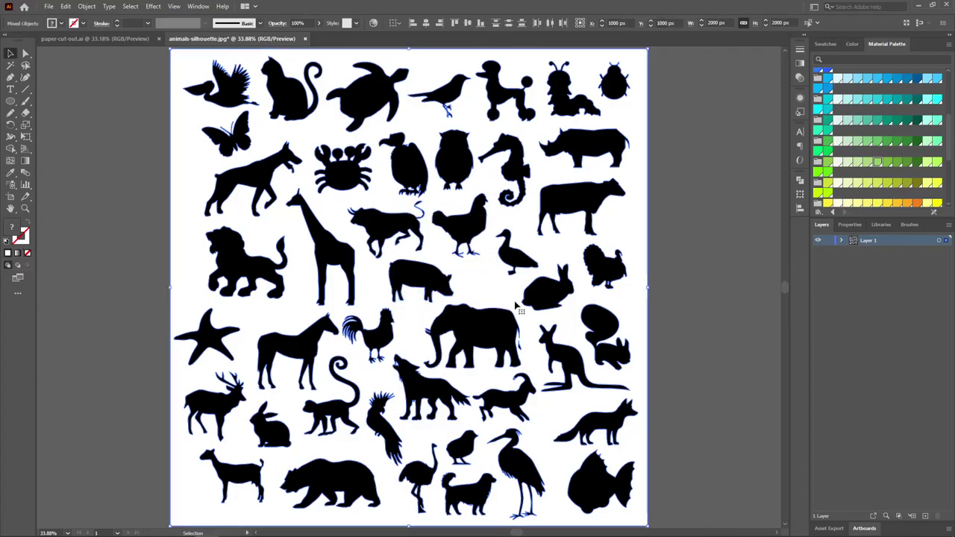
click(716, 280)
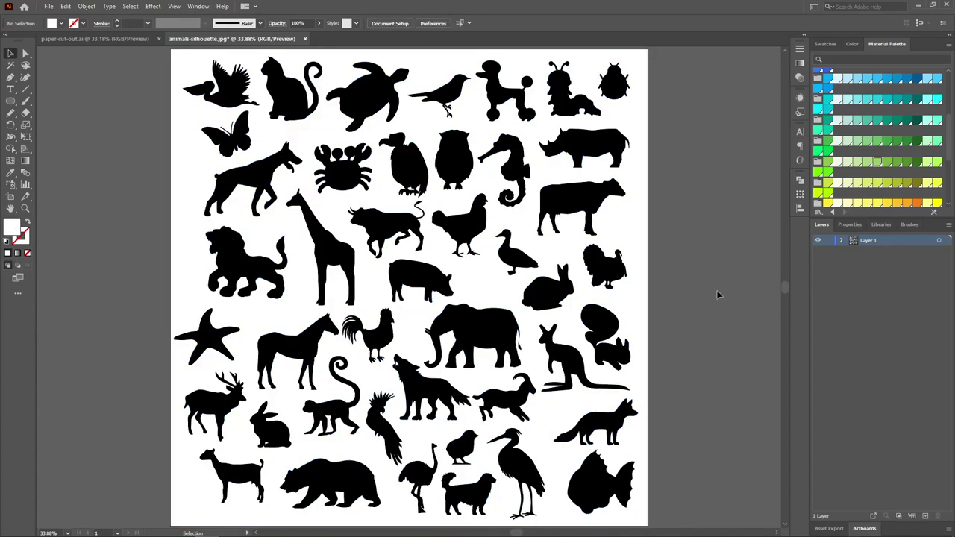
- Bring the walking dog silhouette into the paper-cut-out document, onto the lower left of the outermost ring, and rotate it about 7°
drag(254, 179, 328, 366)
drag(377, 414, 375, 405)
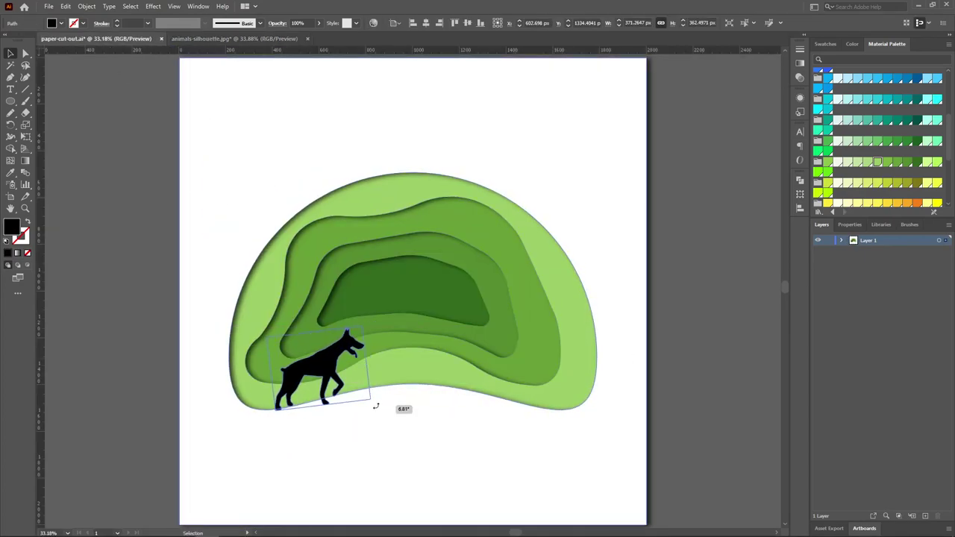
drag(326, 369, 322, 370)
- Fill the dog silhouette with white and enlarge it to about 415 by 380 px
click(61, 23)
click(67, 39)
click(216, 179)
click(326, 369)
drag(361, 327, 367, 321)
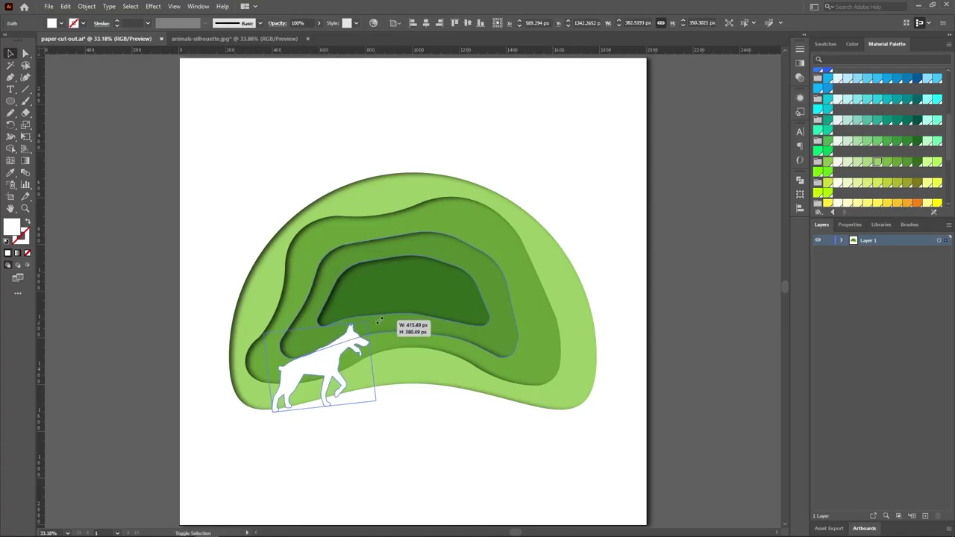
- Add the giraffe silhouette at the lower right of the cut-out, adjust its size and fill it with the dog's white using the Eyedropper
click(234, 39)
drag(314, 244, 500, 337)
drag(537, 396, 548, 412)
drag(520, 345, 550, 354)
click(11, 172)
click(321, 365)
click(10, 53)
click(216, 179)
click(501, 456)
- Add the monkey silhouette on the outermost ring's lower inner edge and fill it with that ring's pale green using the Eyedropper
click(234, 39)
drag(336, 394, 443, 336)
drag(438, 337, 438, 333)
click(10, 172)
click(451, 358)
click(10, 53)
click(151, 296)
- Add the parrot silhouette at the upper left of the cut-out, fill it with the outermost ring's pale green and rotate it about 51°
click(234, 39)
drag(384, 427, 367, 269)
drag(385, 307, 411, 303)
click(10, 172)
click(289, 224)
click(11, 53)
click(100, 160)
drag(367, 269, 381, 251)
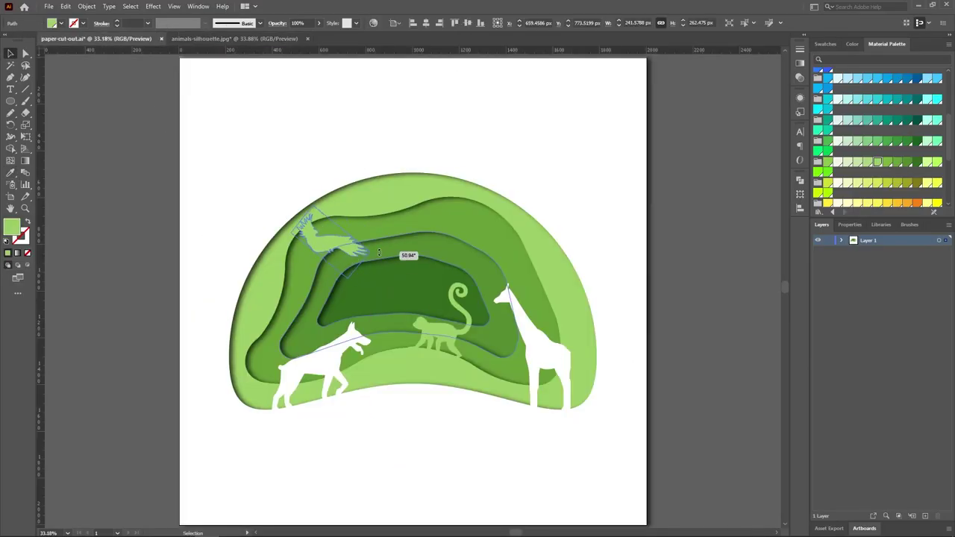
drag(324, 246, 326, 246)
click(328, 307)
- Add the deer silhouette left of the monkey and fill it with the medium green of the ring just inside the outermost one
click(234, 39)
drag(210, 397, 369, 316)
key(i)
click(402, 335)
key(v)
key(ctrl+shift+a)
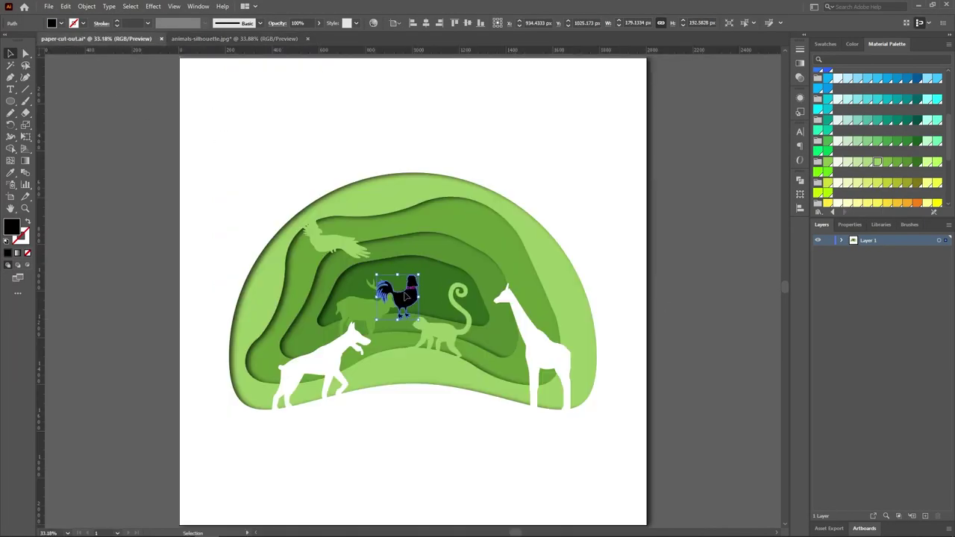
- Set the deer and rooster side by side in the centre, filling the rooster with the innermost ring's green at about 155 px wide
drag(379, 317, 358, 308)
click(392, 433)
click(416, 299)
drag(433, 273, 427, 279)
drag(414, 299, 409, 300)
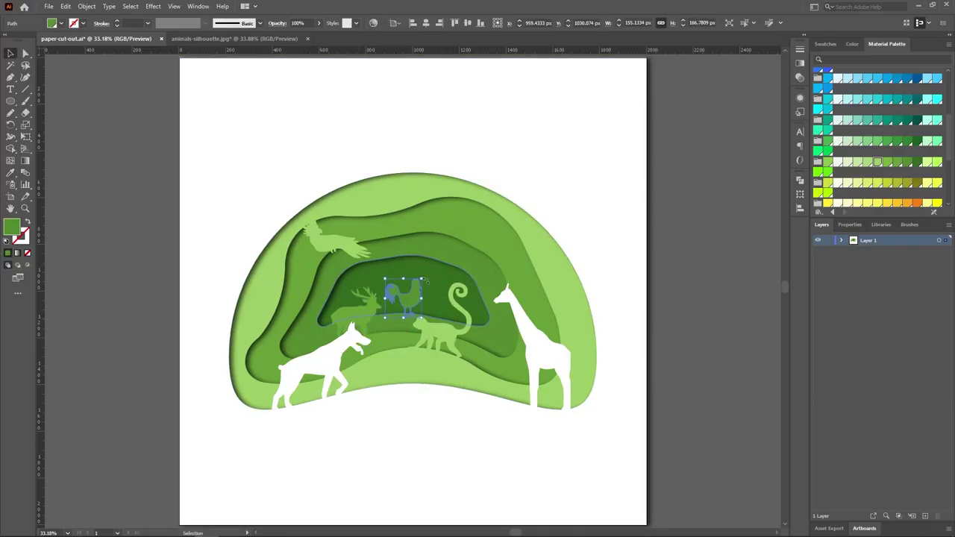
- Combine the white frame with the dog and giraffe silhouettes into one shape using Pathfinder
key(ctrl+a)
click(800, 182)
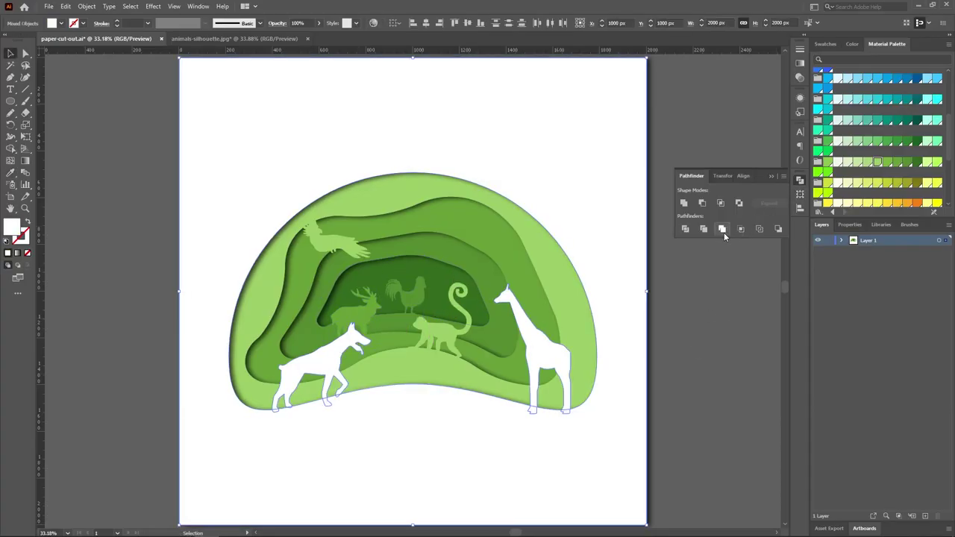
click(695, 326)
click(533, 162)
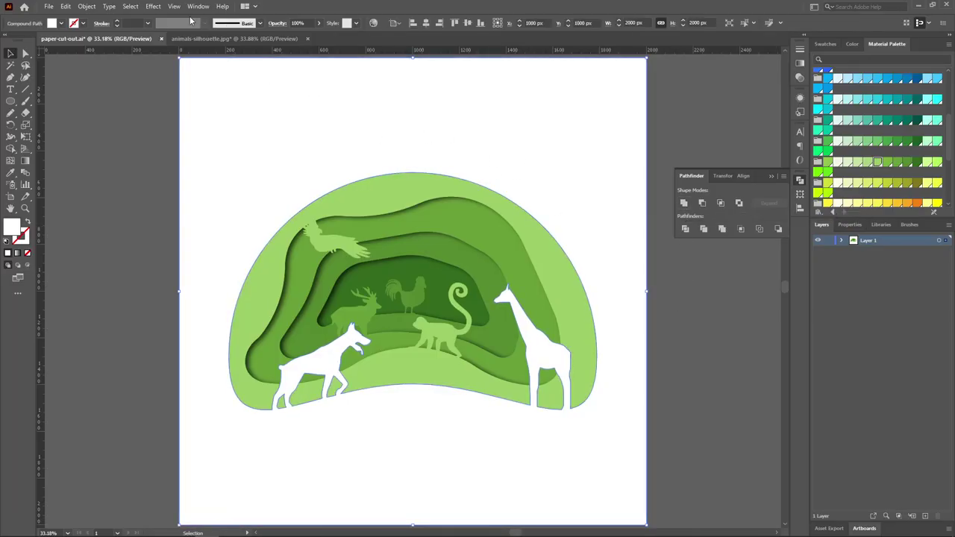
- Apply a Drop Shadow to the combined white frame with the dog and giraffe
click(153, 6)
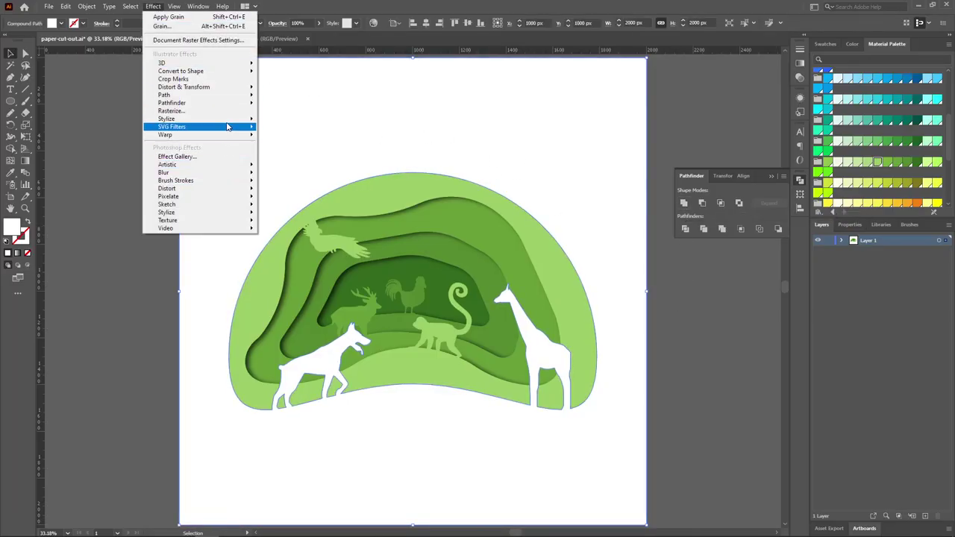
click(291, 120)
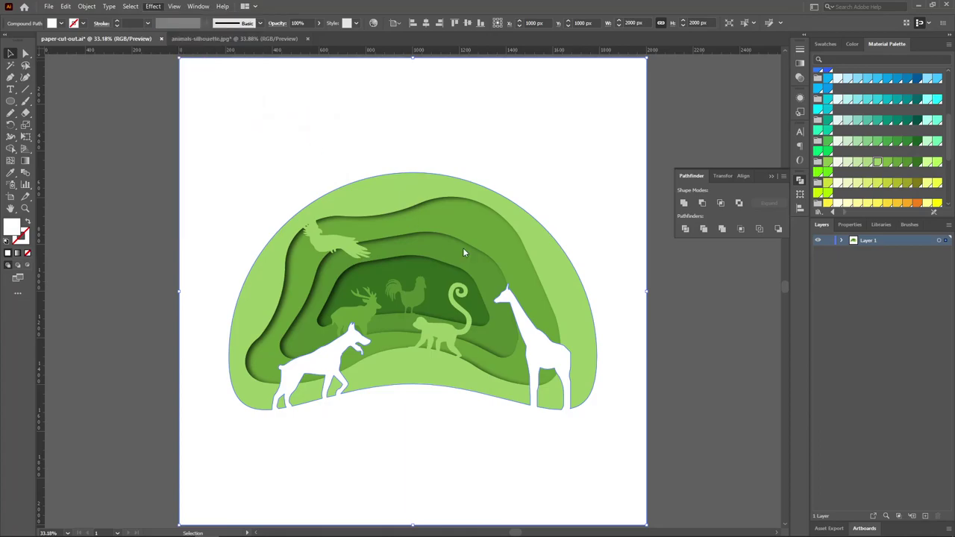
click(407, 324)
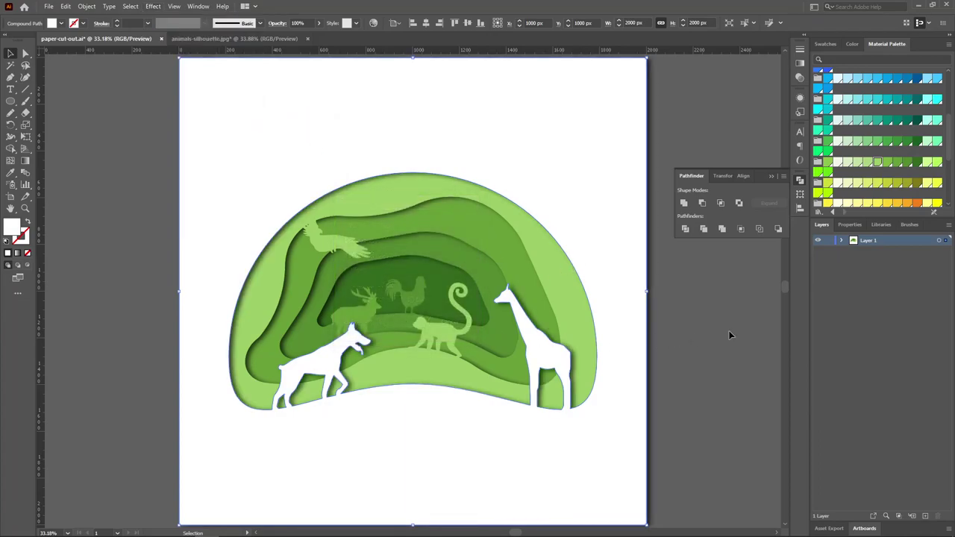
click(750, 259)
click(772, 178)
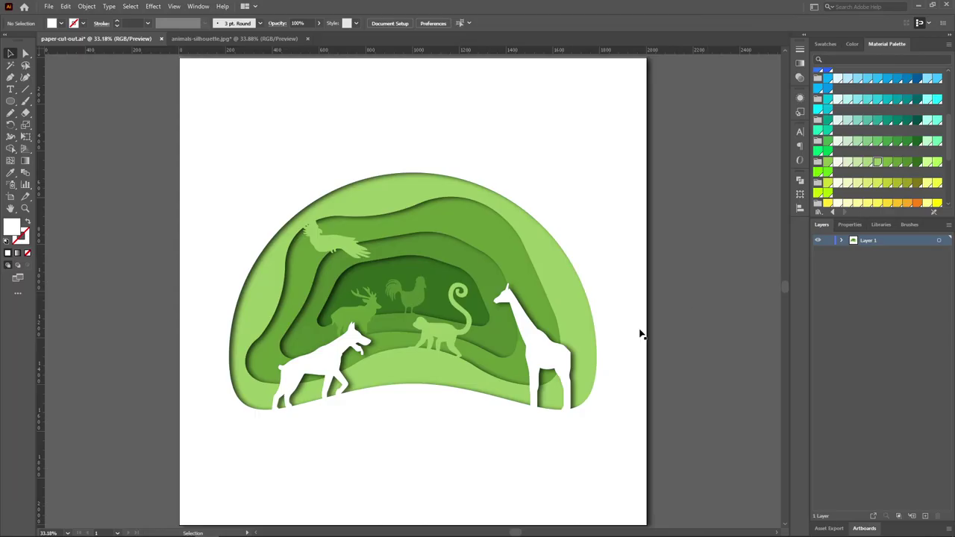
- Combine the pale green outermost ring with the parrot and monkey and apply a Drop Shadow to it
click(456, 374)
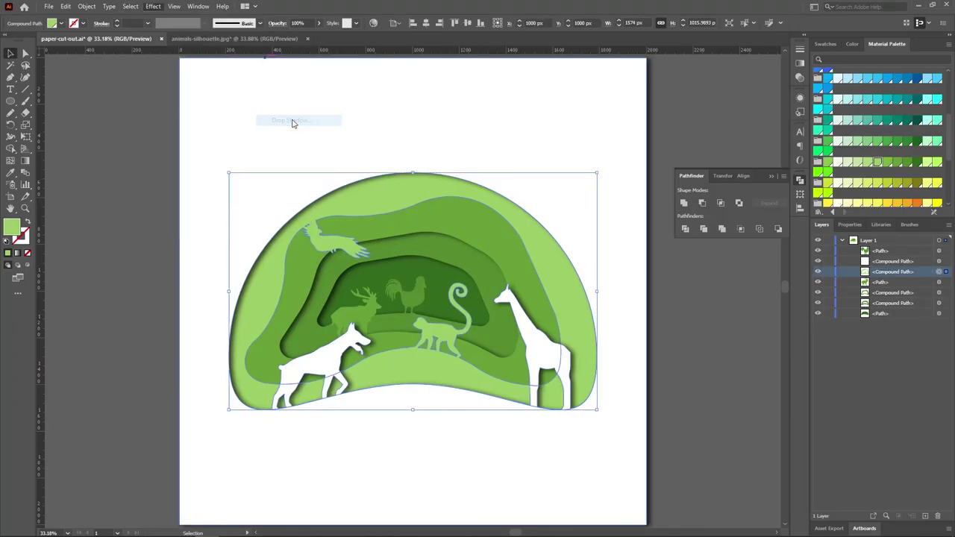
click(458, 233)
- Add the rabbit silhouette between the monkey and giraffe, scale it down and fill it with the second ring's medium green using the Eyedropper
click(235, 38)
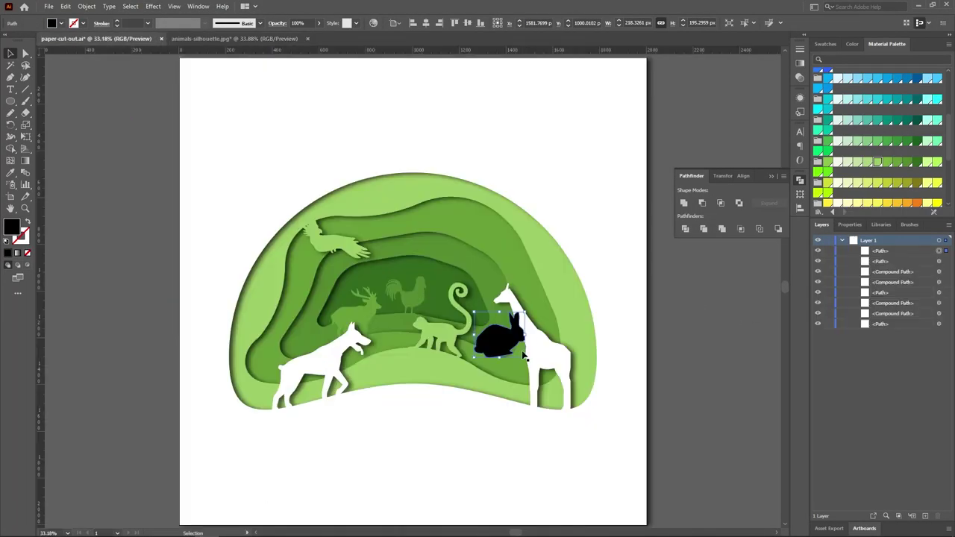
right_click(499, 340)
drag(523, 312, 495, 343)
key(i)
click(487, 353)
key(v)
- Unite the medium green ring with the deer and rabbit and move the result below the pale green ring in the layer order
shift+click(365, 317)
shift+click(538, 307)
click(153, 7)
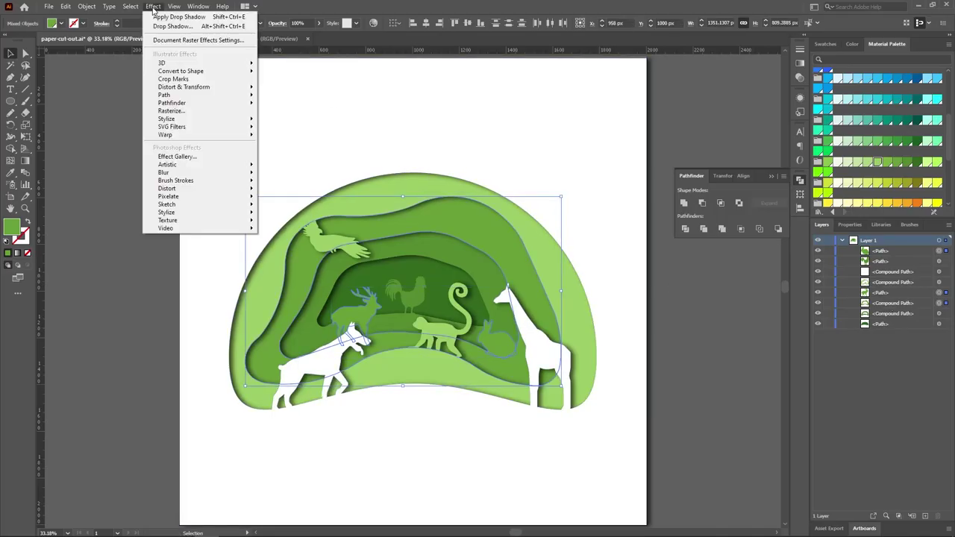
click(153, 6)
click(684, 203)
drag(905, 251, 904, 287)
- Apply a Drop Shadow to the medium green ring with the deer and rabbit
click(153, 6)
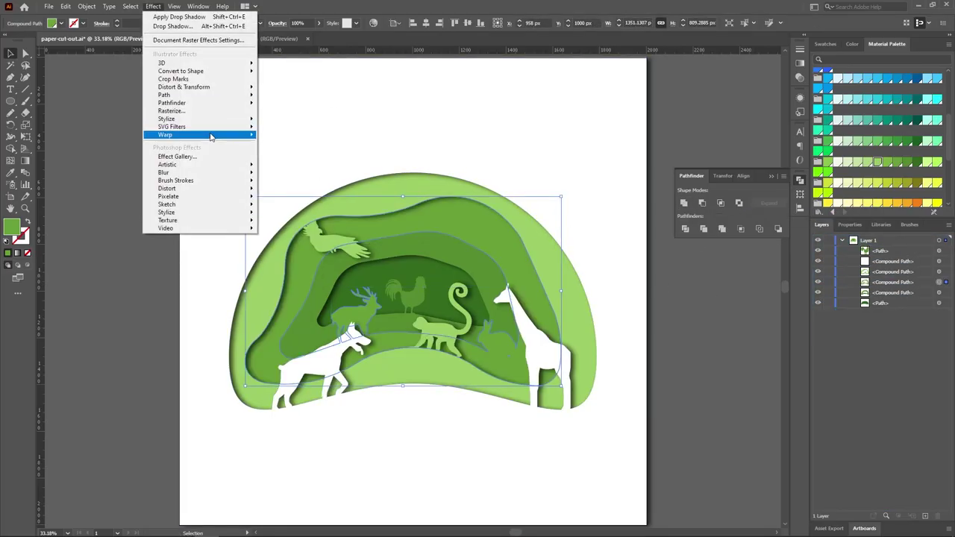
mouse_move(211, 120)
click(283, 119)
click(405, 324)
key(ctrl+shift+a)
- Unite the innermost green ring with the rooster and move the result below the medium green ring in the layer order
click(409, 295)
shift+click(422, 252)
click(684, 203)
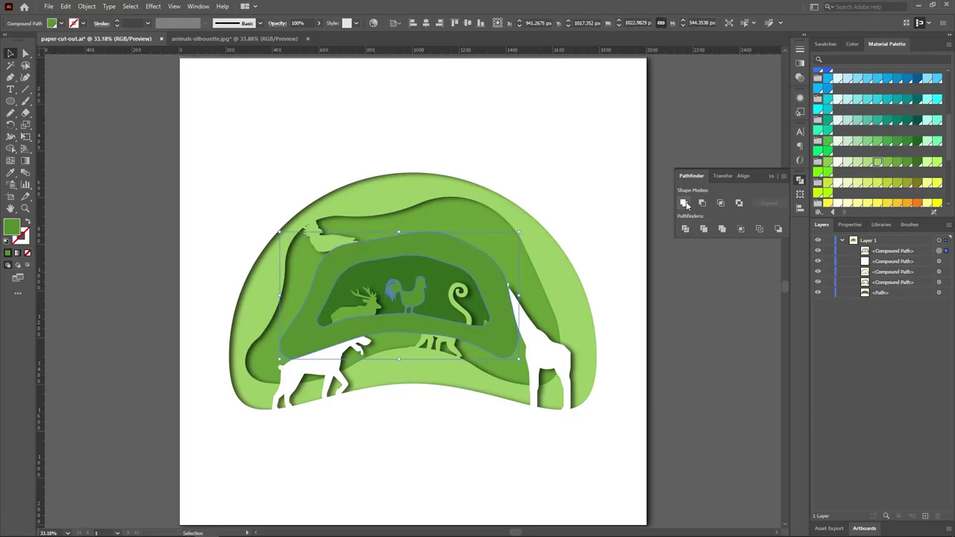
drag(919, 252, 919, 288)
- Apply a Drop Shadow to the innermost green ring with the rooster
click(155, 7)
mouse_move(211, 119)
click(283, 119)
click(404, 324)
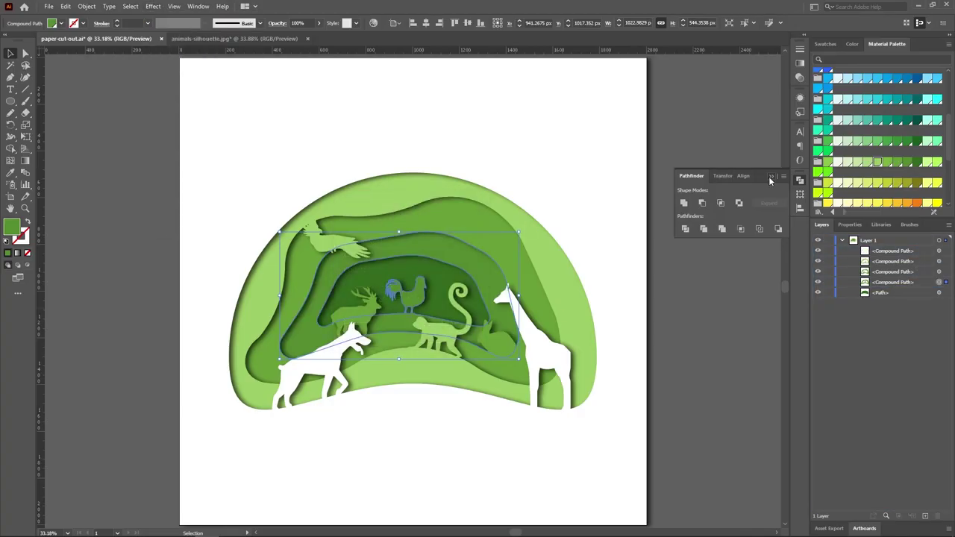
click(770, 177)
click(772, 271)
click(379, 39)
drag(476, 263, 483, 225)
drag(518, 218, 633, 173)
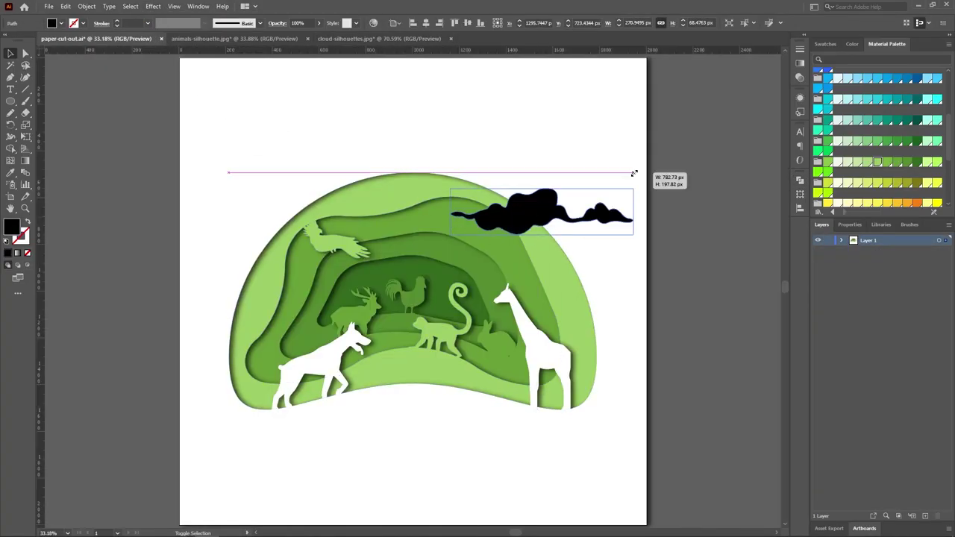
key(Delete)
- Add the large cloud silhouette across the cut-out's upper right, enlarge it and fill it with the frame's white using the Eyedropper
click(379, 38)
drag(334, 303, 379, 189)
drag(513, 237, 563, 254)
drag(465, 239, 469, 220)
key(i)
click(246, 175)
key(v)
click(133, 191)
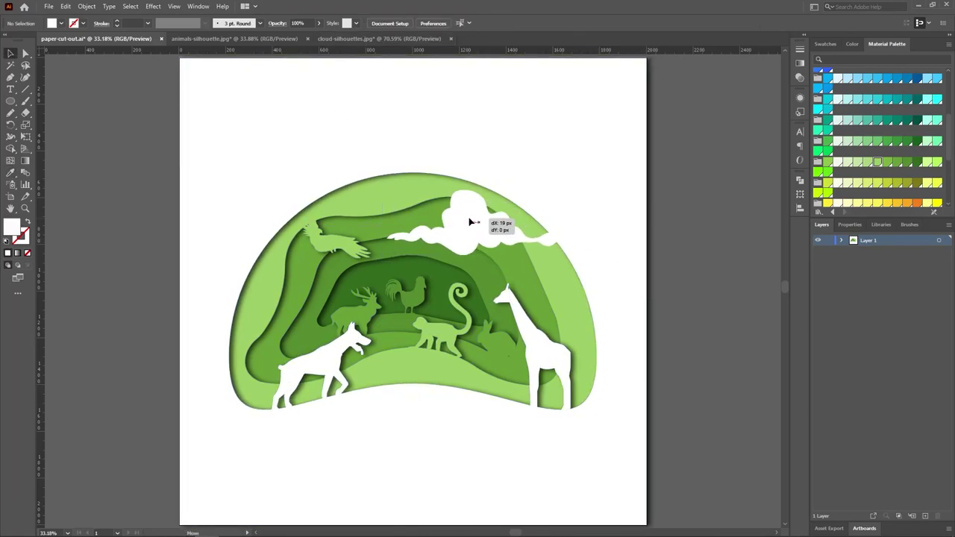
- Add a small white cloud at the cut-out's left edge and combine both clouds with the drop-shadowed white frame
click(367, 39)
click(397, 280)
drag(397, 280, 284, 271)
key(i)
click(447, 233)
key(v)
shift+click(466, 224)
shift+click(597, 176)
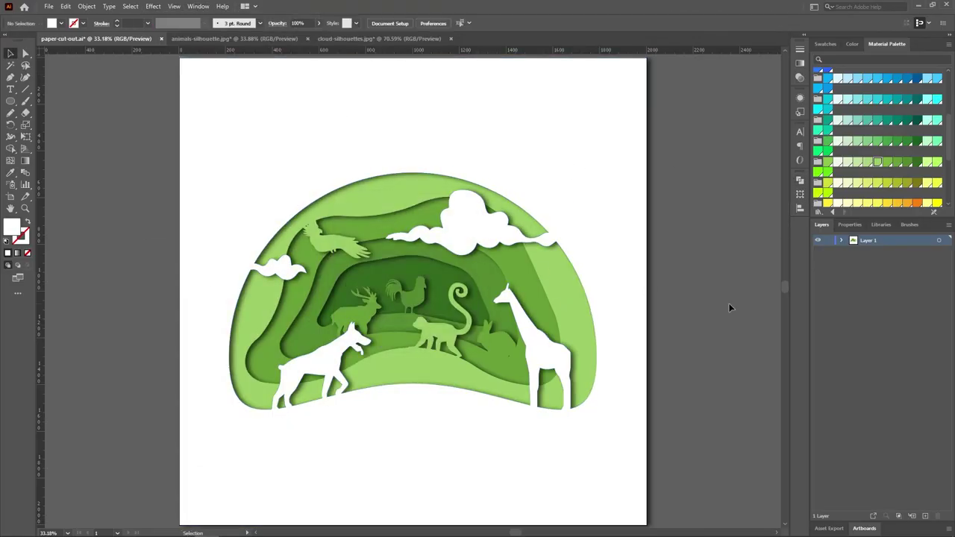
- Add the text "SAVE TODAY, SURVIVE TOMORROW" at 72 pt below the cut-out
key(t)
click(389, 462)
click(477, 24)
click(496, 204)
text(SAVE TODAY, SURVIVE TOMORROW)
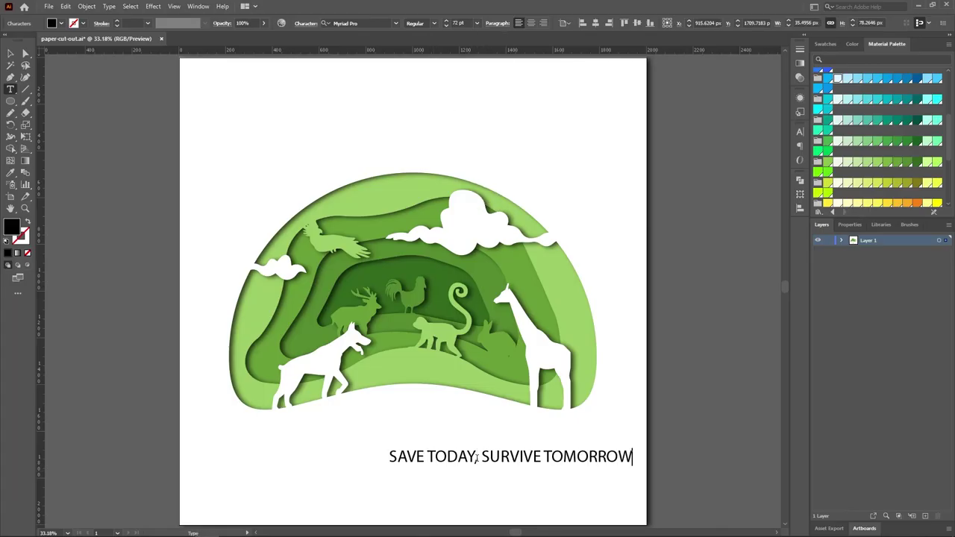
- Set the slogan in Acumin Variable Concept Light at 48 pt
key(ctrl+a)
click(396, 23)
click(399, 92)
click(547, 23)
click(563, 180)
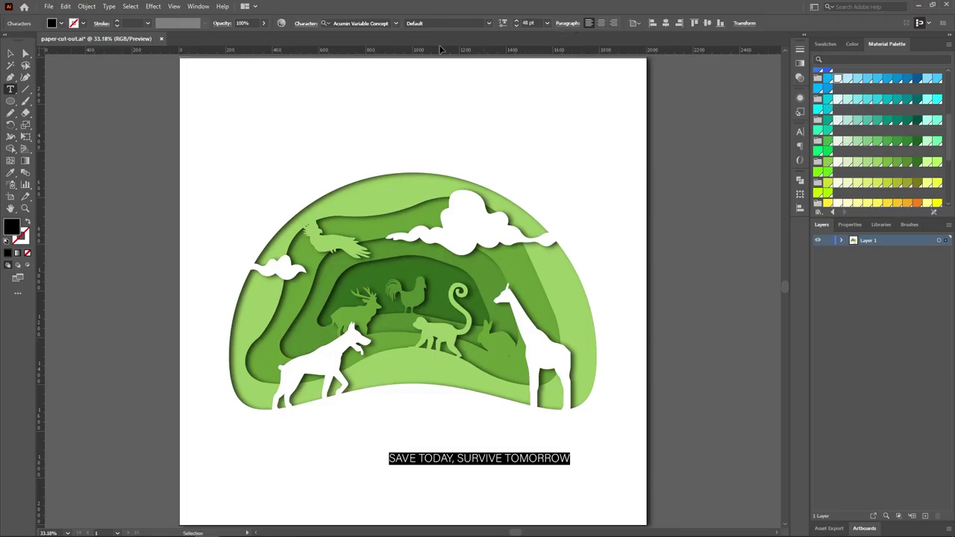
click(488, 23)
scroll(457, 264, down, 10)
click(421, 193)
- Widen the slogan's letter tracking and add a period at its end
click(800, 132)
click(780, 186)
click(768, 343)
click(627, 459)
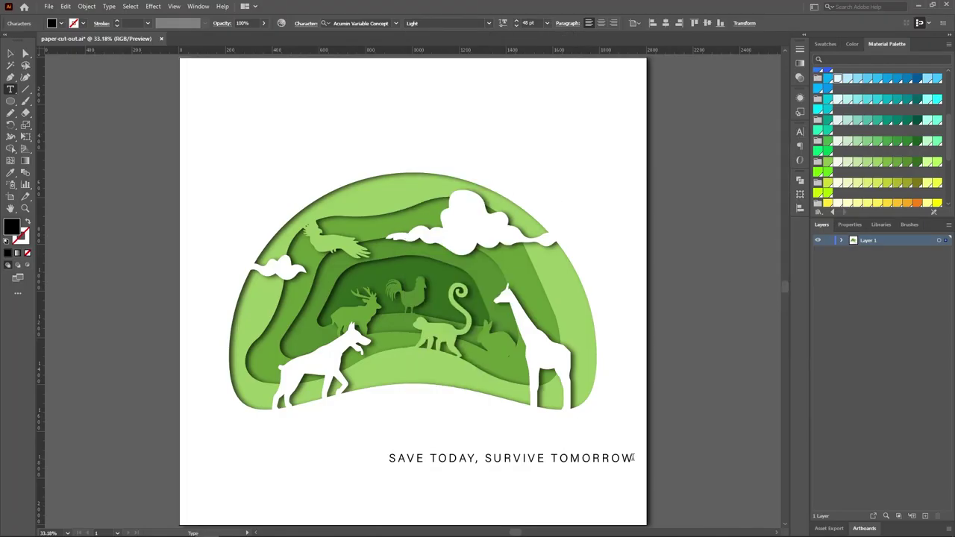
- Centre-align the slogan's paragraph and move the text under the middle of the cut-out
key(ctrl+a)
click(601, 23)
click(11, 54)
drag(448, 462, 482, 450)
- Change the slogan's font style to Regular and its size to 36 pt
triple_click(446, 445)
click(489, 23)
click(426, 269)
click(547, 24)
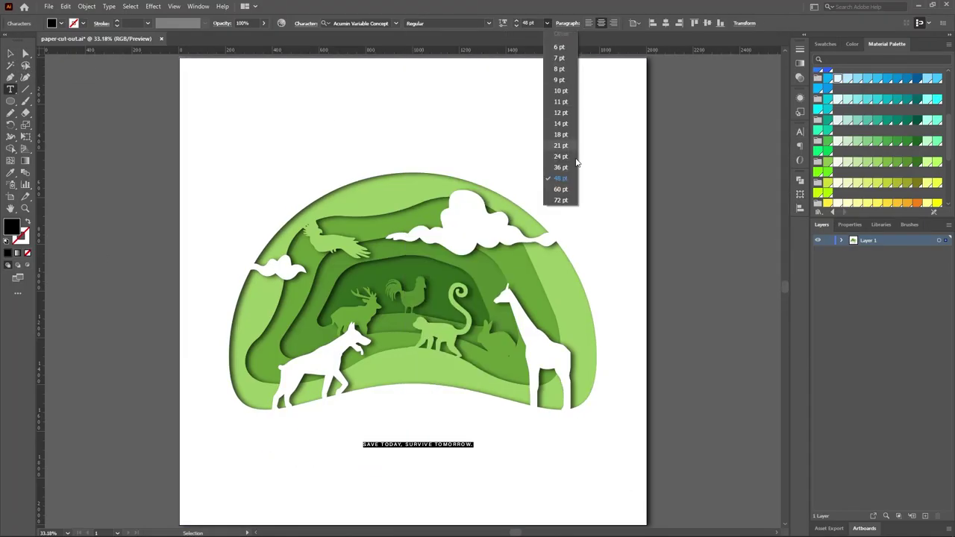
click(567, 170)
- Centre the slogan horizontally on the artboard and fill it with dark grey
click(10, 54)
click(666, 23)
click(61, 23)
click(34, 73)
click(119, 142)
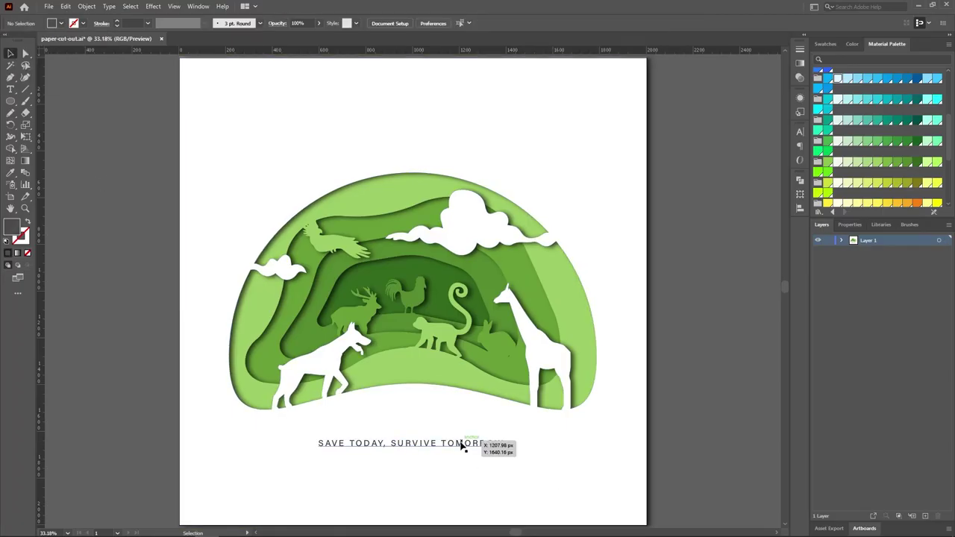
- Move the slogan slightly up, closer to the cut-out
key(ctrl+shift+a)
drag(462, 445, 459, 438)
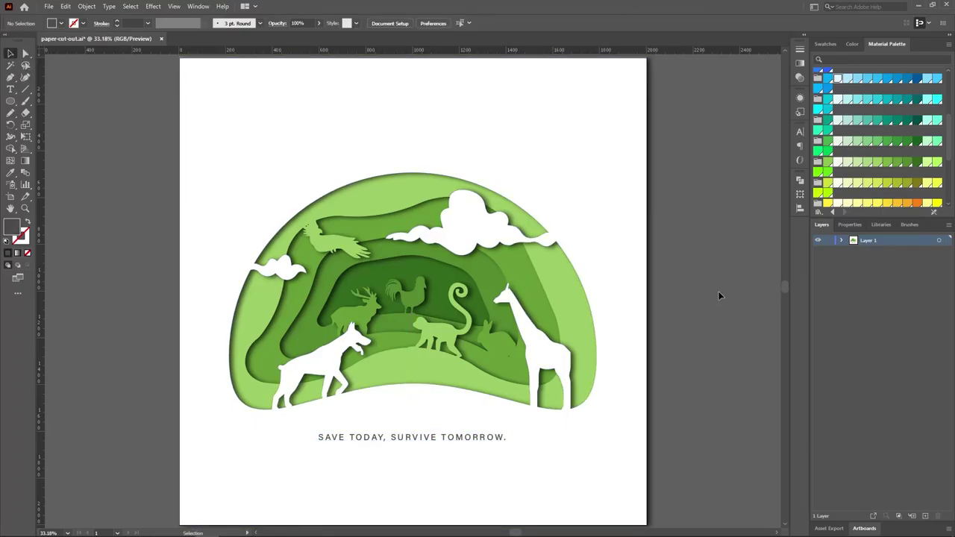
- Fill the white frame surrounding the cut-out with the lightest blue from the Material Palette
click(520, 139)
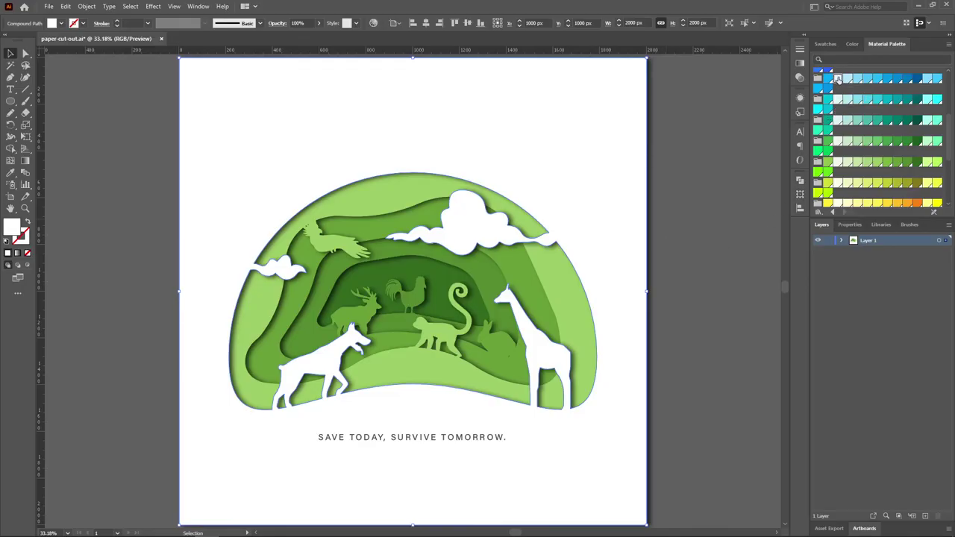
click(838, 79)
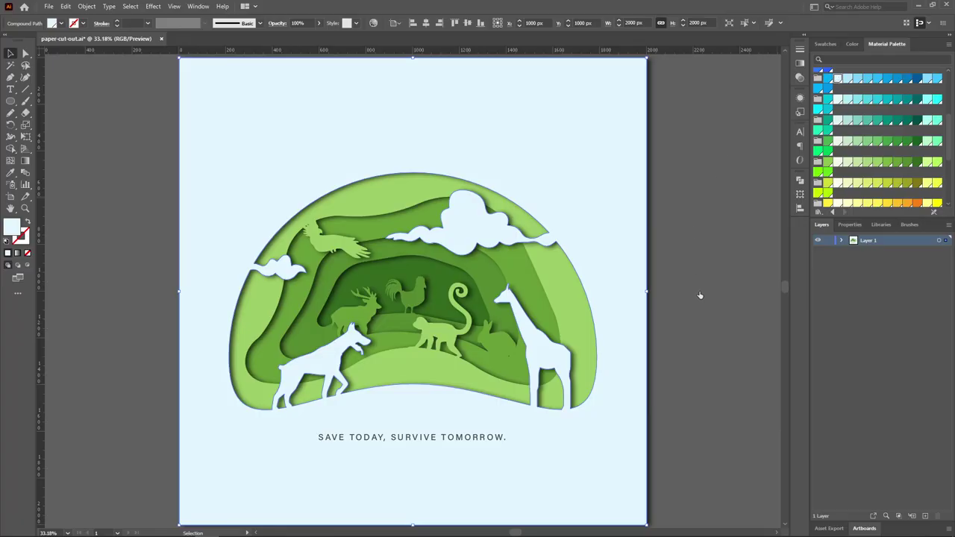